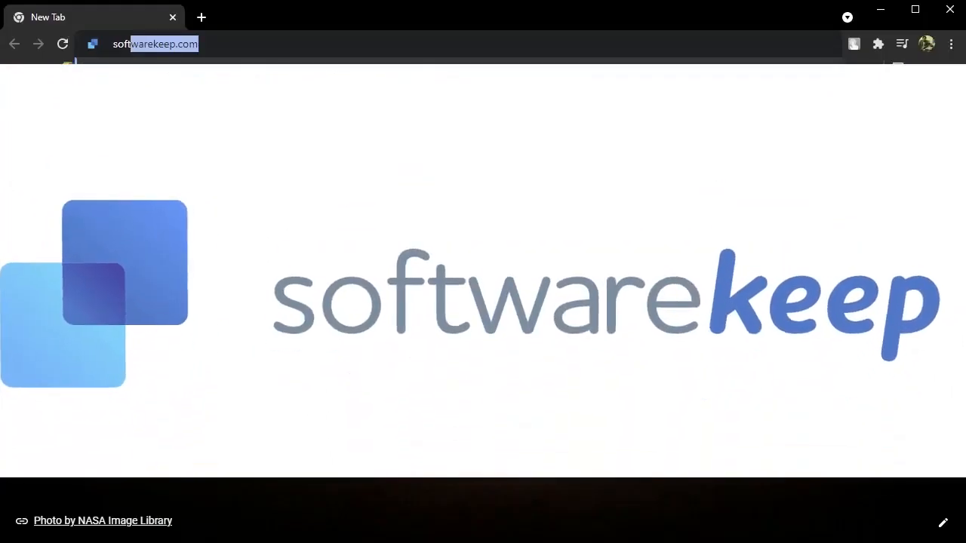
Go to softwarekeep.com and look through its Windows 11 product listing.
{"action": "key", "text": "Return"}
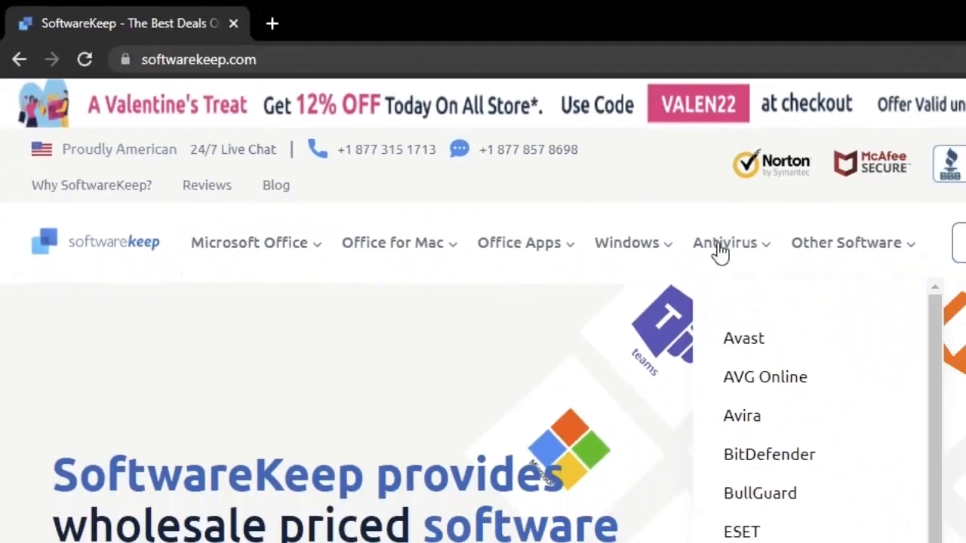
{"action": "mouse_move", "coordinate": [776, 301]}
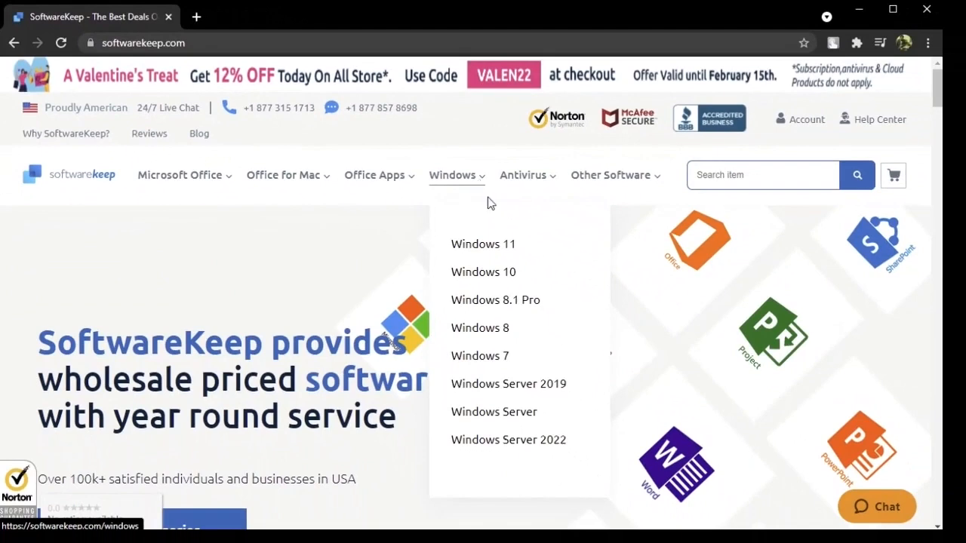
{"action": "left_click", "coordinate": [487, 243]}
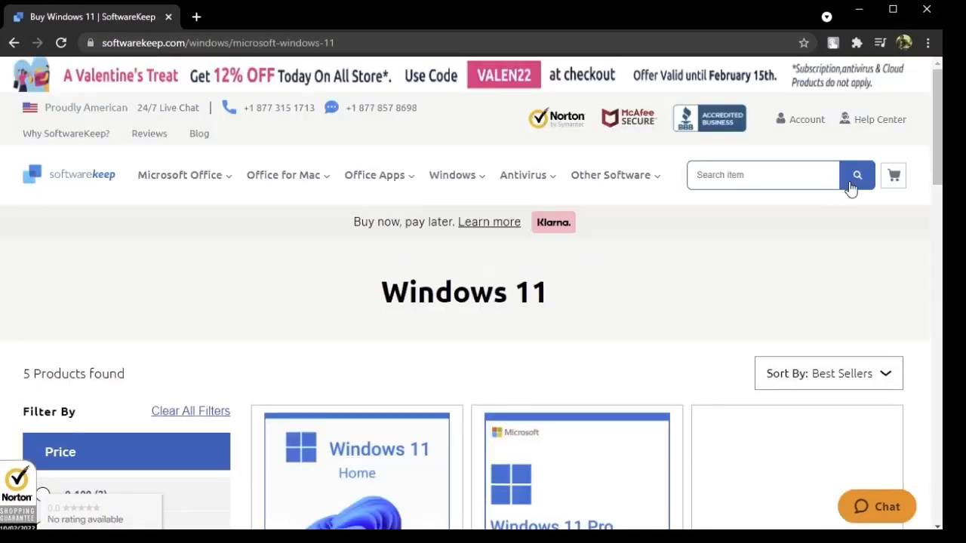
{"action": "mouse_move", "coordinate": [937, 108]}
{"action": "left_mouse_down"}
{"action": "mouse_move", "coordinate": [939, 276]}
{"action": "mouse_move", "coordinate": [933, 94]}
{"action": "left_mouse_up"}
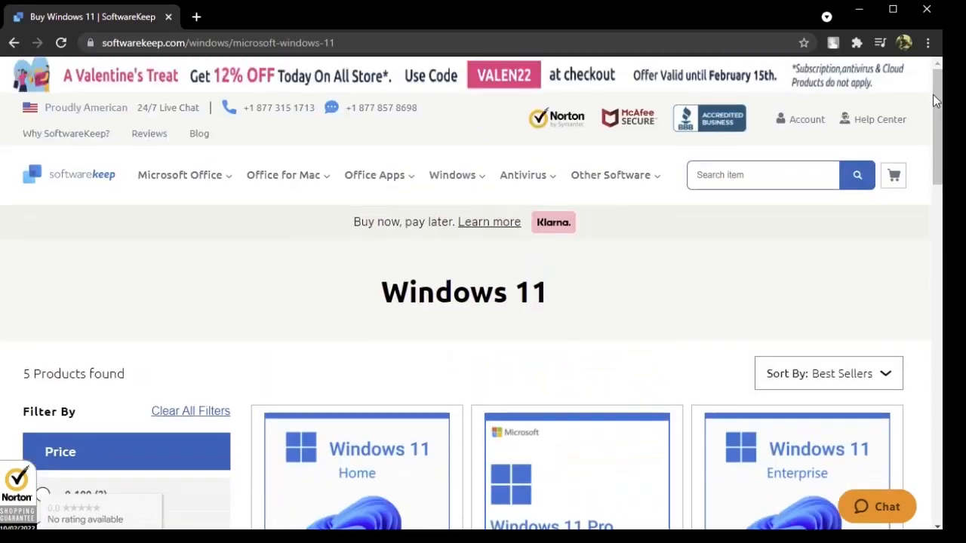
Find Microsoft Office 2021 Professional Plus among the Microsoft Office products and add it to the cart.
{"action": "left_click", "coordinate": [176, 183]}
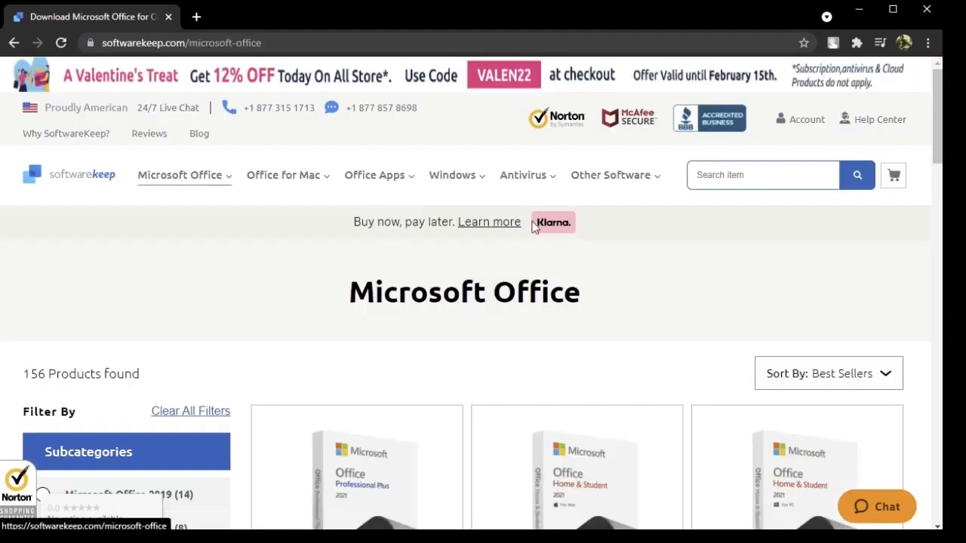
{"action": "left_click_drag", "start_coordinate": [936, 121], "coordinate": [926, 145]}
{"action": "left_click", "coordinate": [375, 329]}
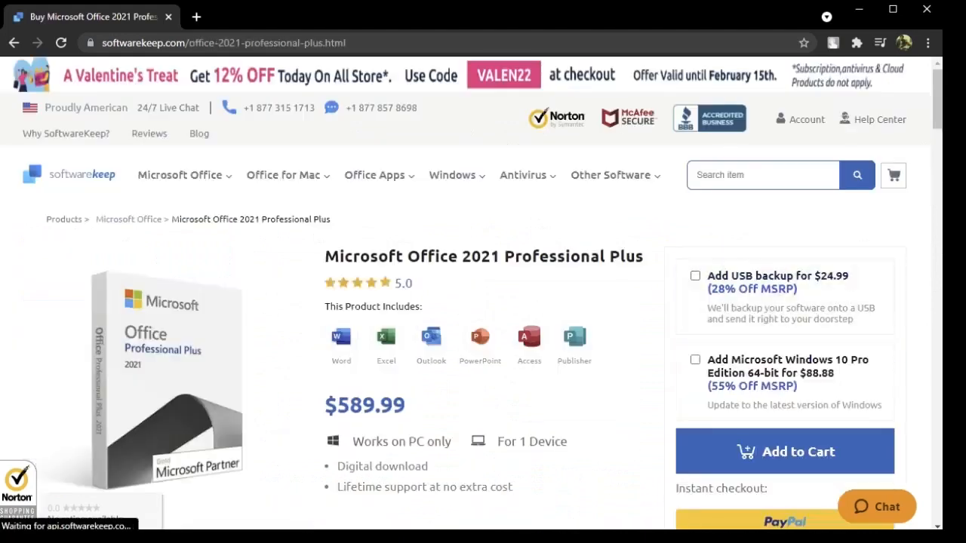
{"action": "left_click", "coordinate": [781, 451]}
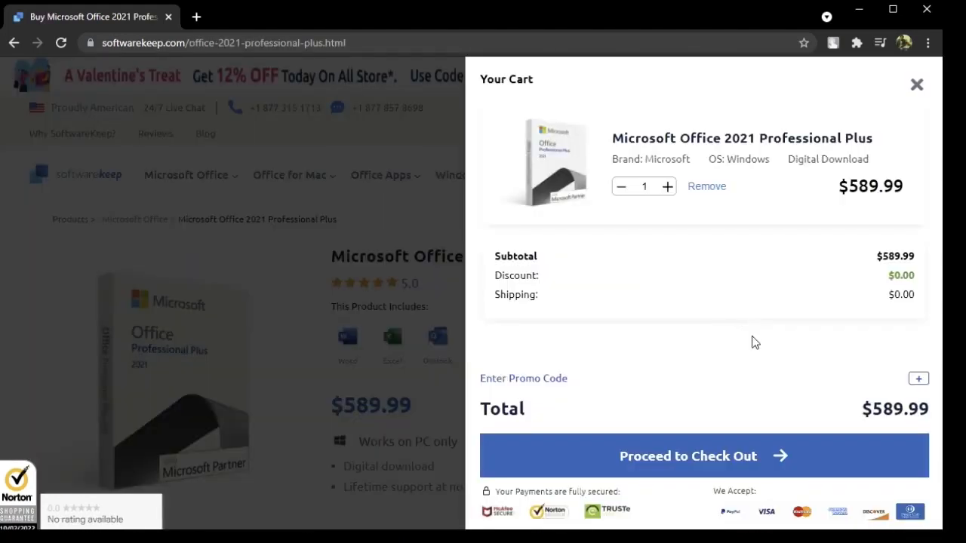
Reveal the promo code entry in the cart, and close the cart.
{"action": "left_click", "coordinate": [920, 380]}
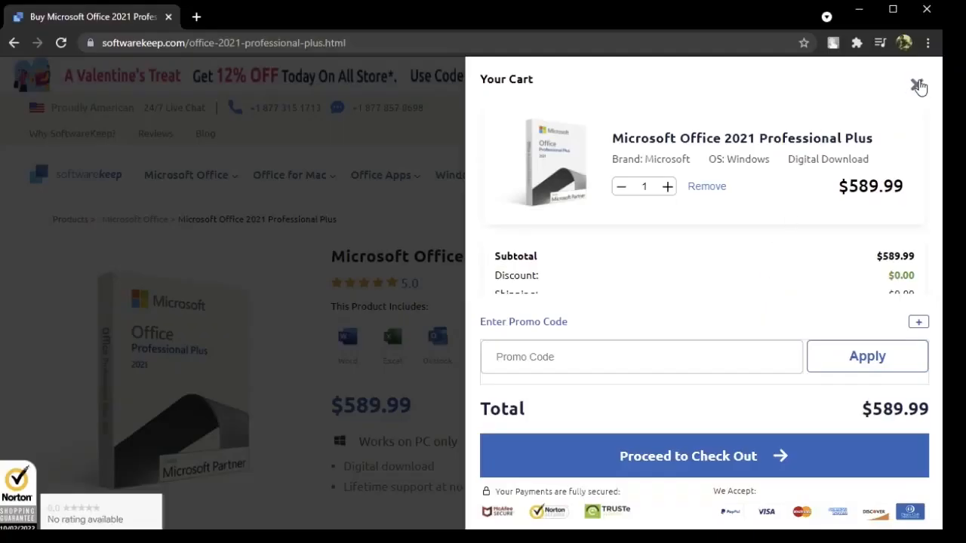
{"action": "left_click", "coordinate": [917, 84]}
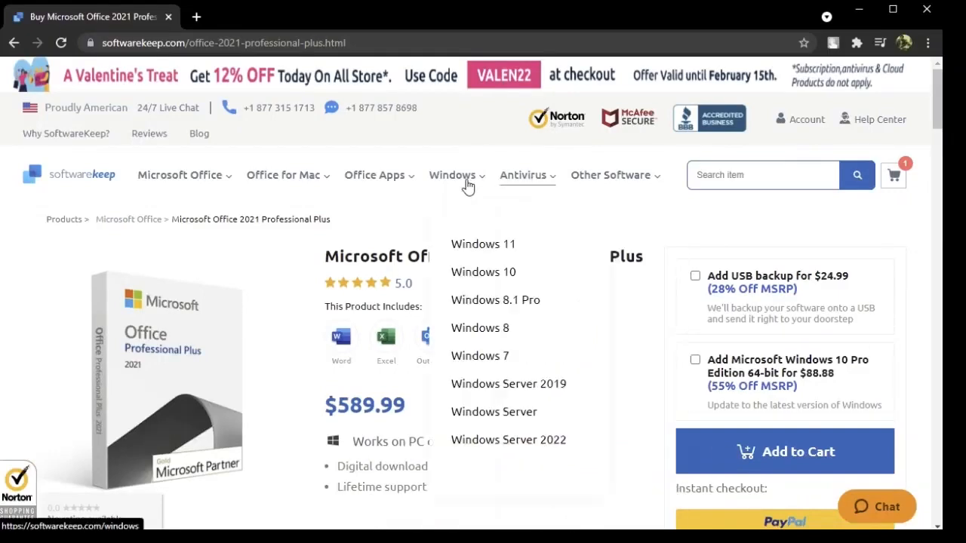
Look through the store's product categories and open the support chat.
{"action": "mouse_move", "coordinate": [306, 185]}
{"action": "mouse_move", "coordinate": [196, 186]}
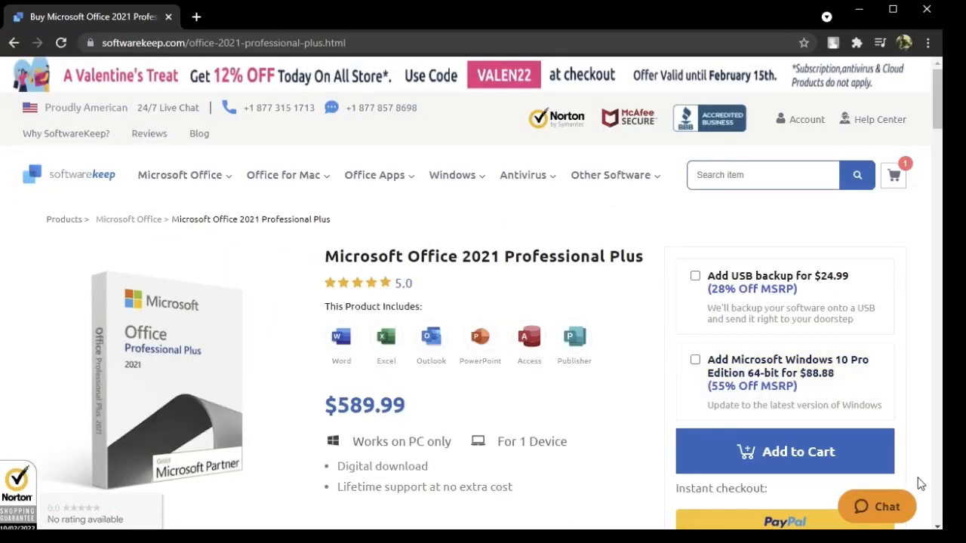
{"action": "left_click", "coordinate": [890, 509]}
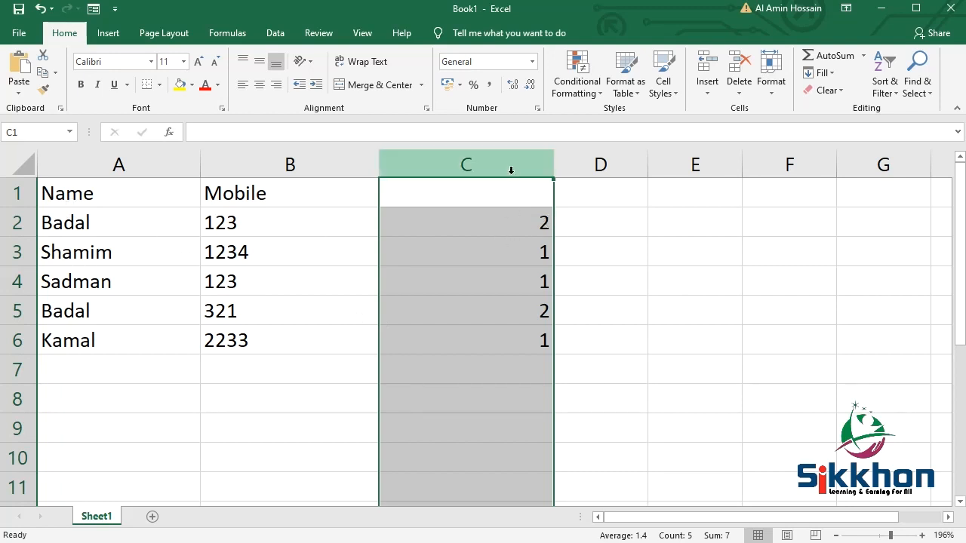
Clear column C and enter the formula =COUNTIF(A:A,A:A) in cell C2.
{"action": "key", "text": "Delete"}
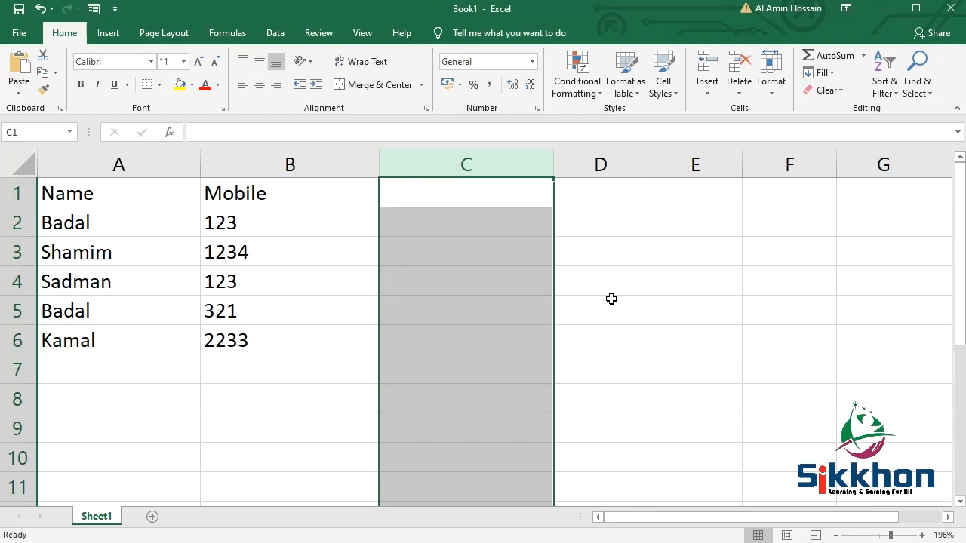
{"action": "left_click", "coordinate": [479, 221]}
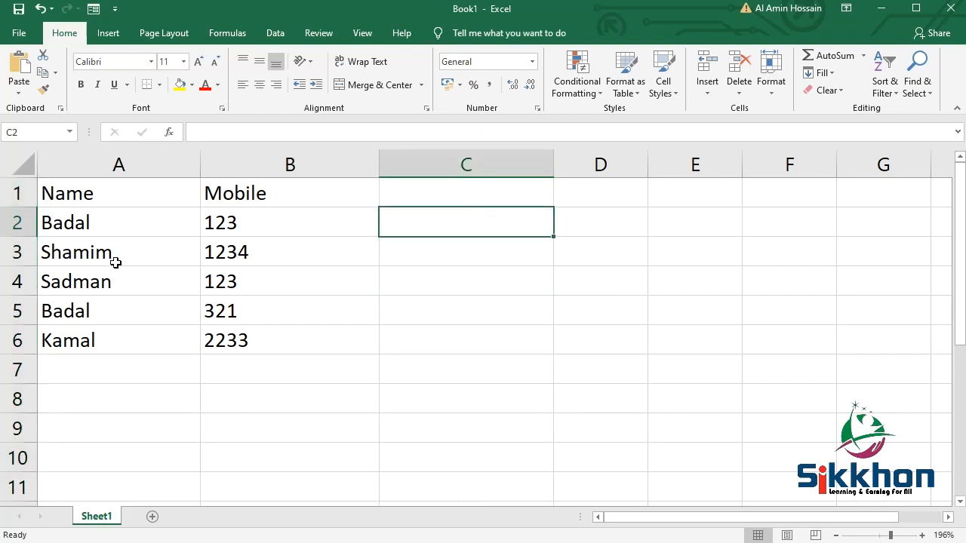
{"action": "type", "text": "=cou"}
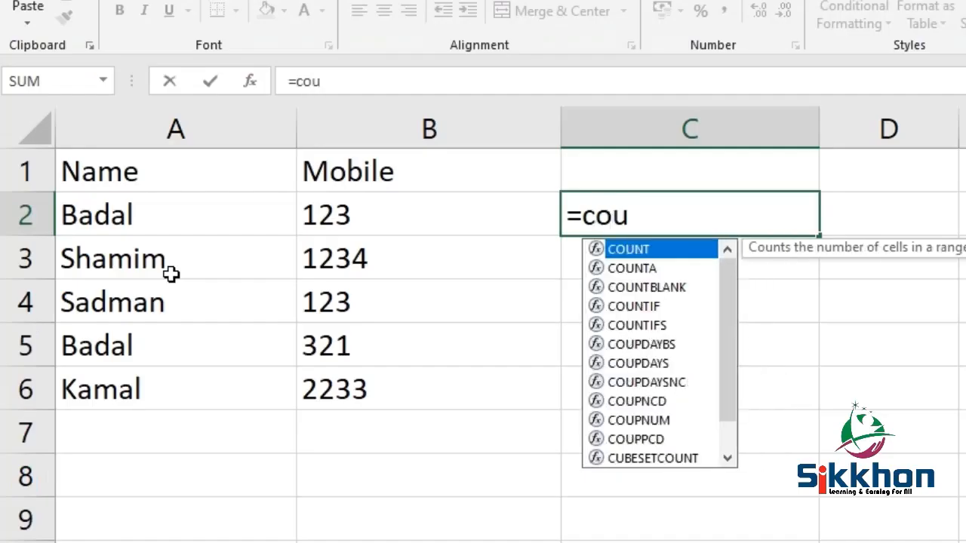
{"action": "double_click", "coordinate": [691, 306]}
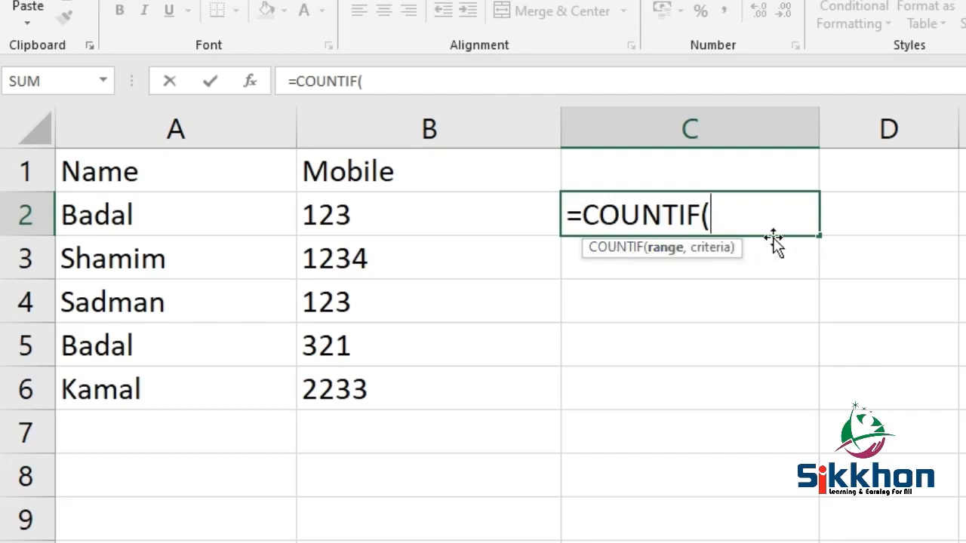
{"action": "left_click", "coordinate": [168, 121]}
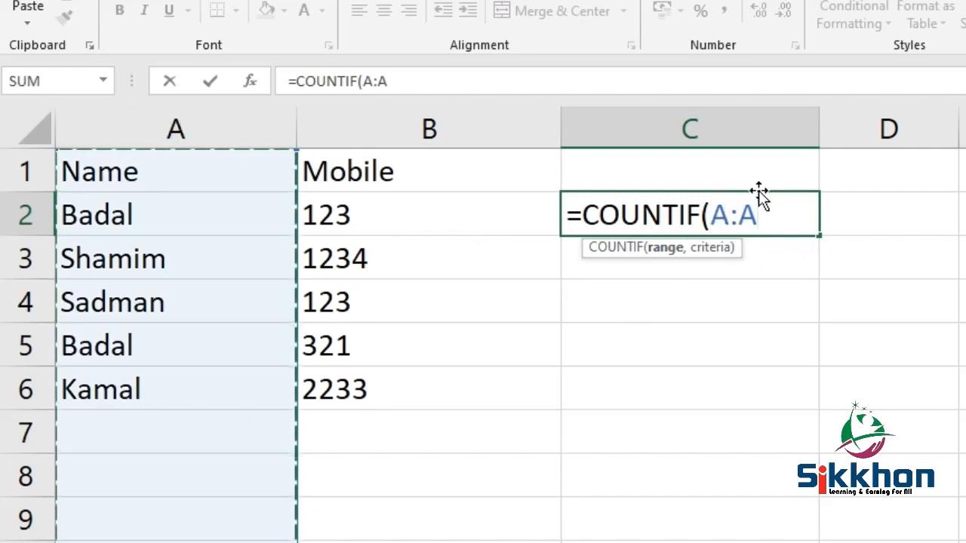
{"action": "type", "text": ","}
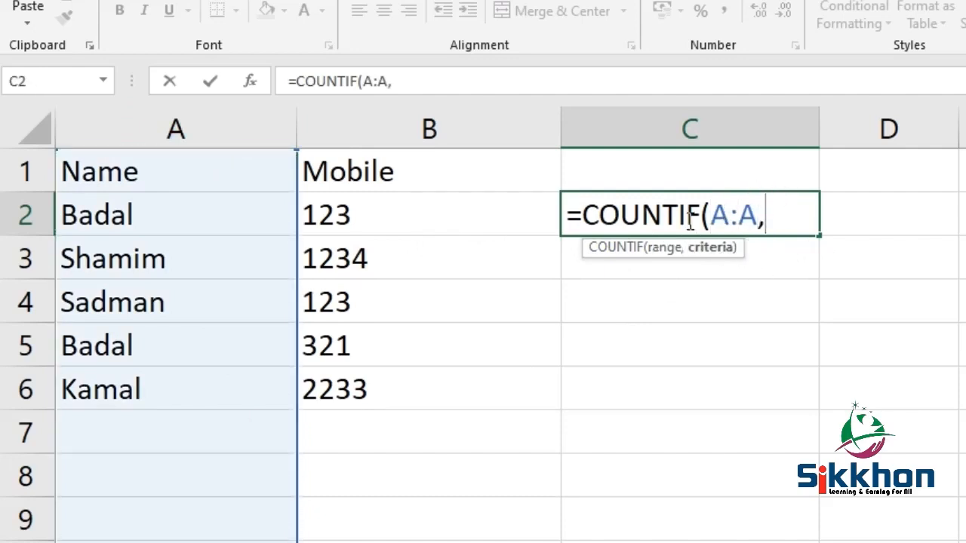
{"action": "left_click", "coordinate": [166, 128]}
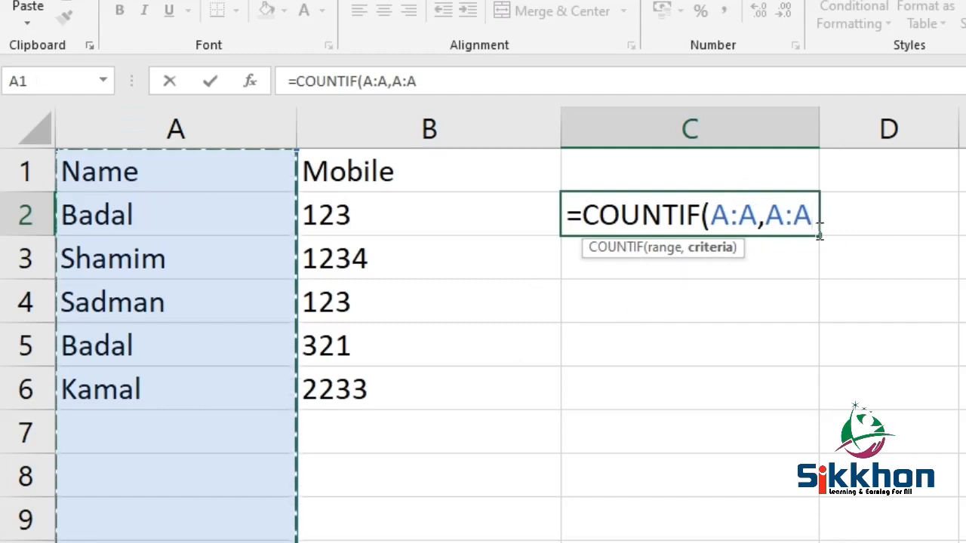
{"action": "type", "text": ")"}
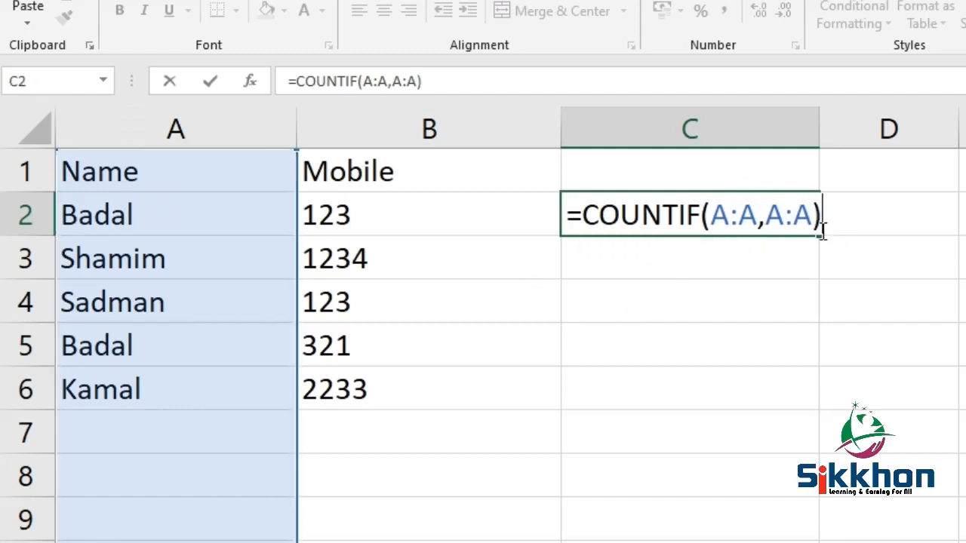
{"action": "key", "text": "Return"}
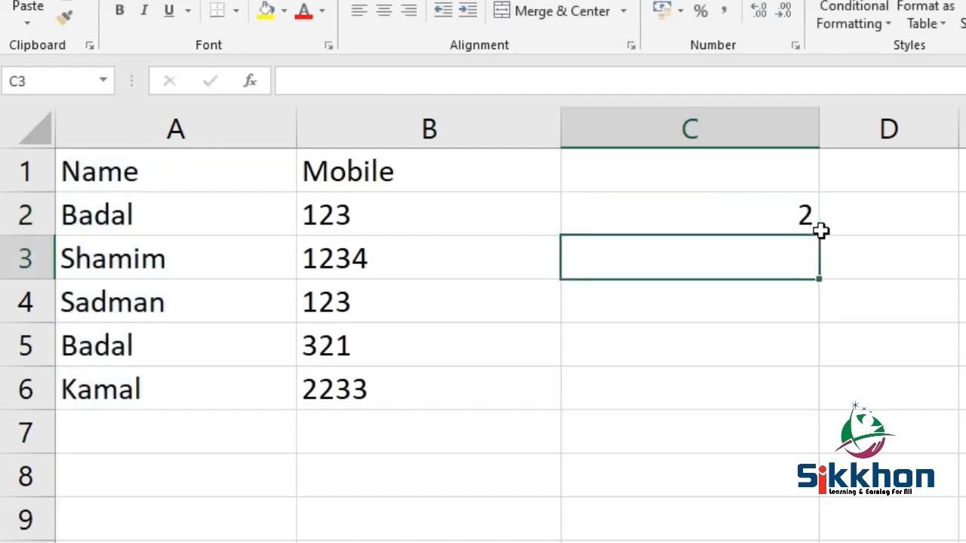
Fill the COUNTIF formula from C2 down through C6 and check the counts against the names in column A.
{"action": "left_click", "coordinate": [735, 199]}
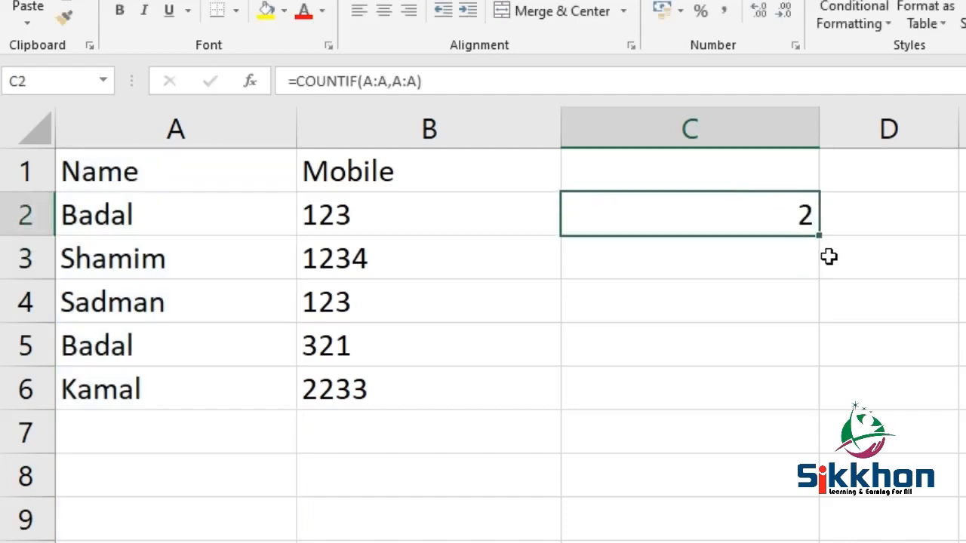
{"action": "left_click_drag", "start_coordinate": [822, 233], "coordinate": [801, 419]}
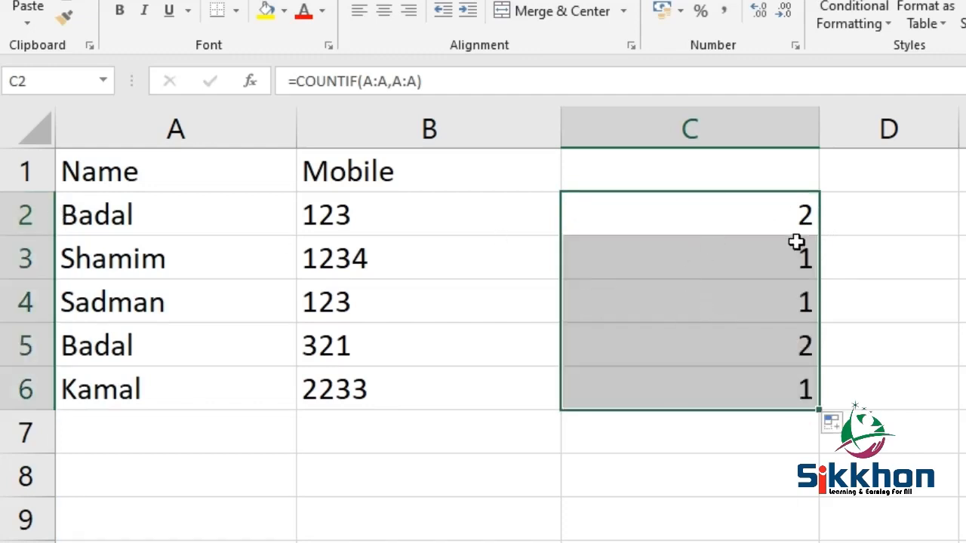
{"action": "left_click", "coordinate": [108, 216]}
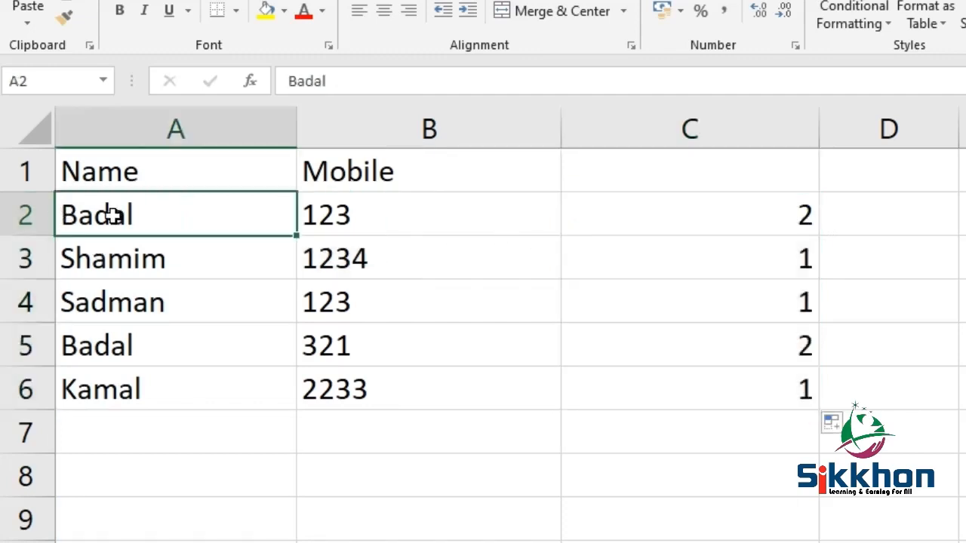
{"action": "left_click", "coordinate": [123, 351]}
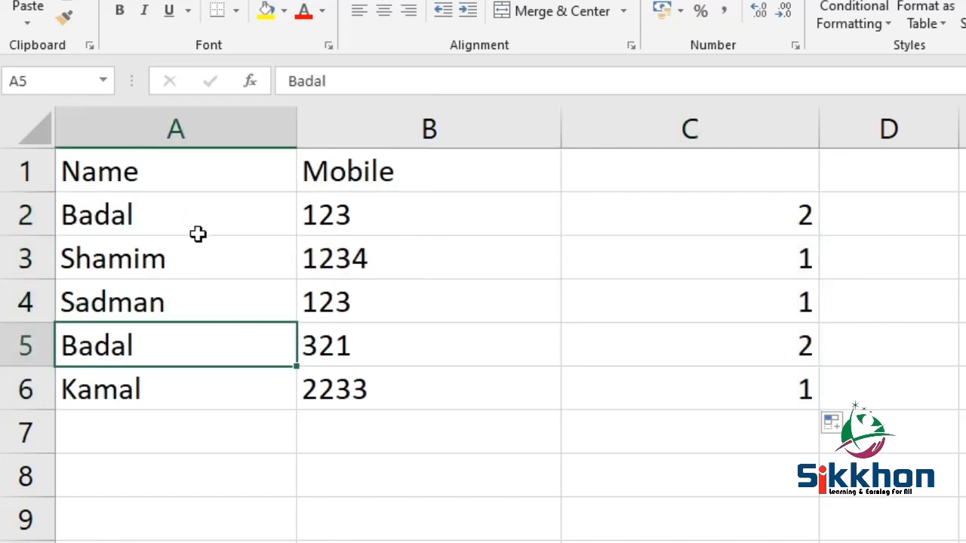
{"action": "left_click", "coordinate": [175, 251]}
{"action": "left_click", "coordinate": [173, 302]}
{"action": "left_click", "coordinate": [798, 400]}
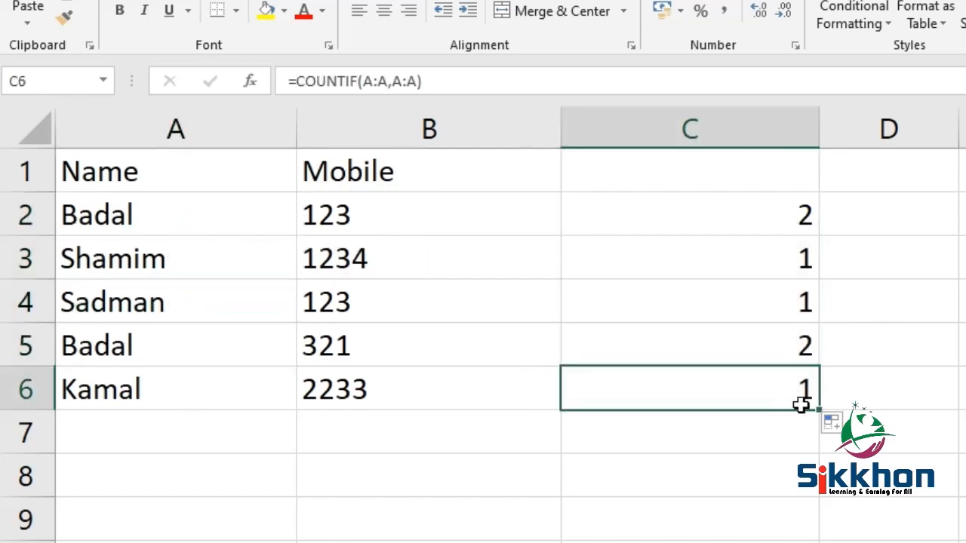
Extend the COUNTIF formula down to C8 and enter the name from A3 again in cell A7.
{"action": "left_click_drag", "start_coordinate": [818, 431], "coordinate": [819, 477]}
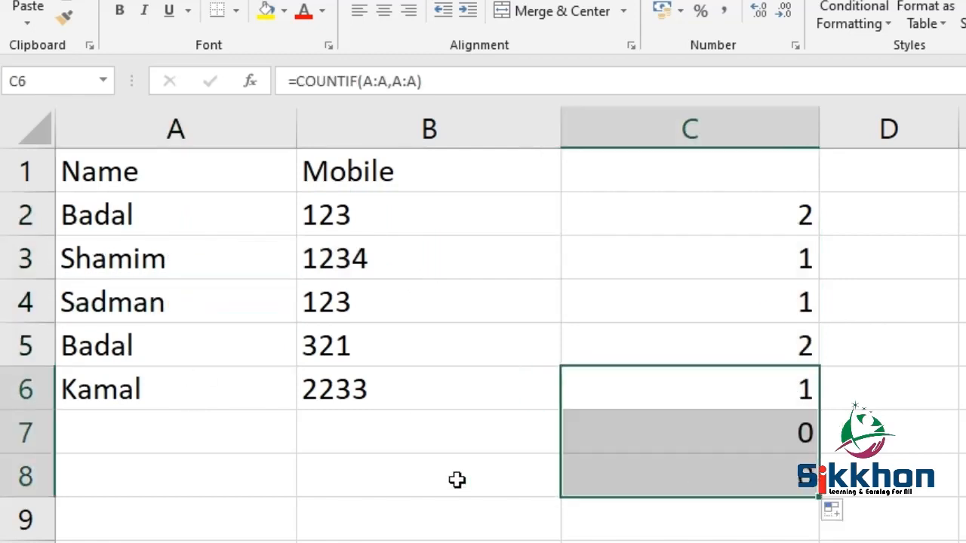
{"action": "left_click", "coordinate": [149, 433]}
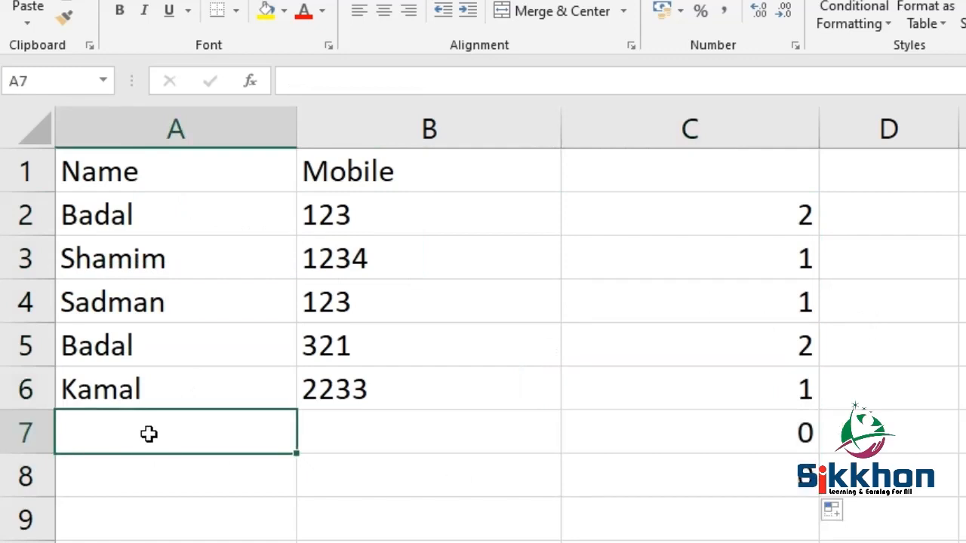
{"action": "type", "text": "shamim"}
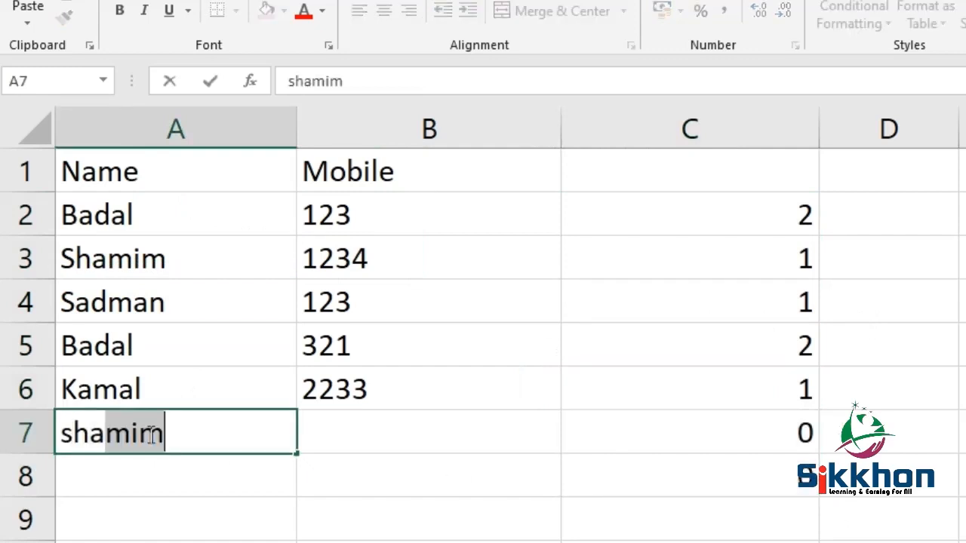
{"action": "key", "text": "Return"}
{"action": "left_click", "coordinate": [802, 431]}
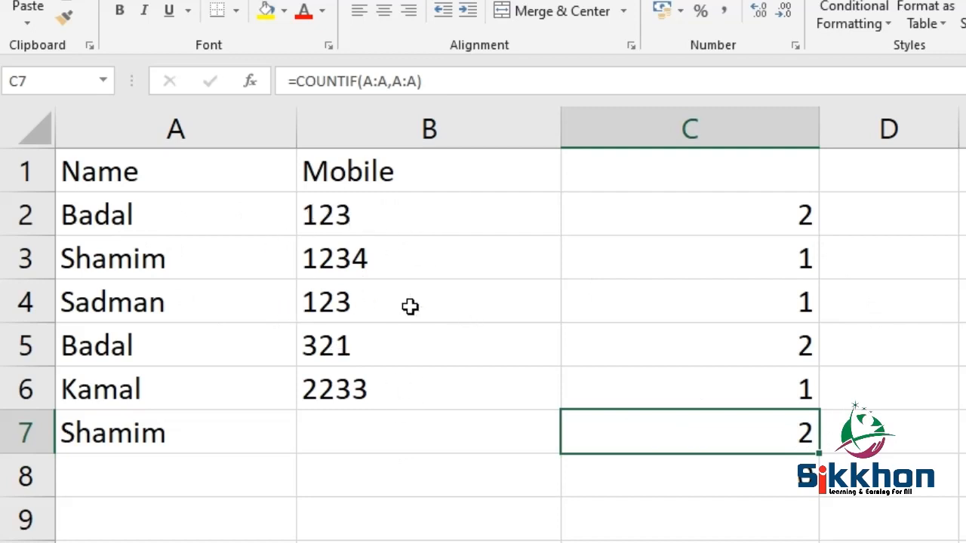
Append 44 to the mobile entry in cell B4.
{"action": "double_click", "coordinate": [391, 317]}
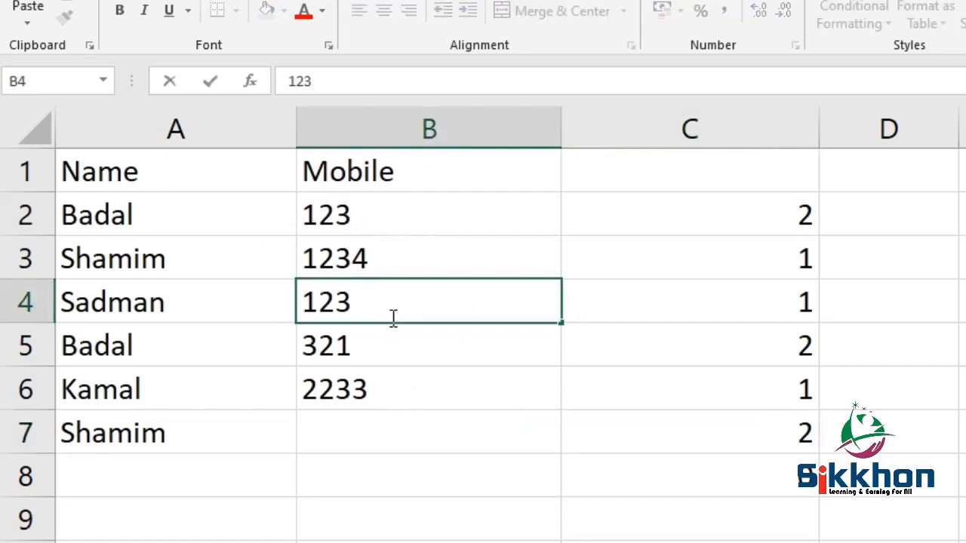
{"action": "type", "text": "44"}
{"action": "left_click", "coordinate": [426, 361]}
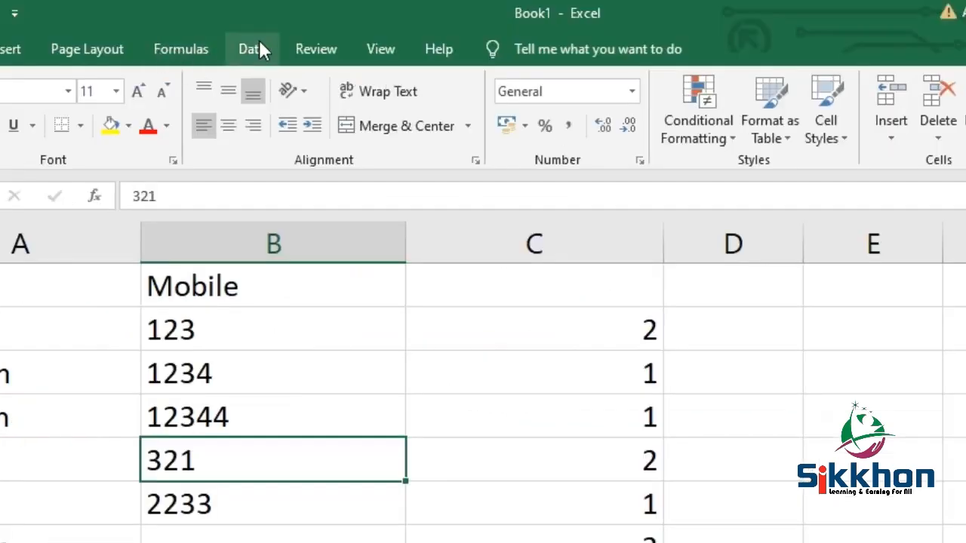
Copy the complete COUNTIF formula text from cell C2.
{"action": "left_click", "coordinate": [259, 44]}
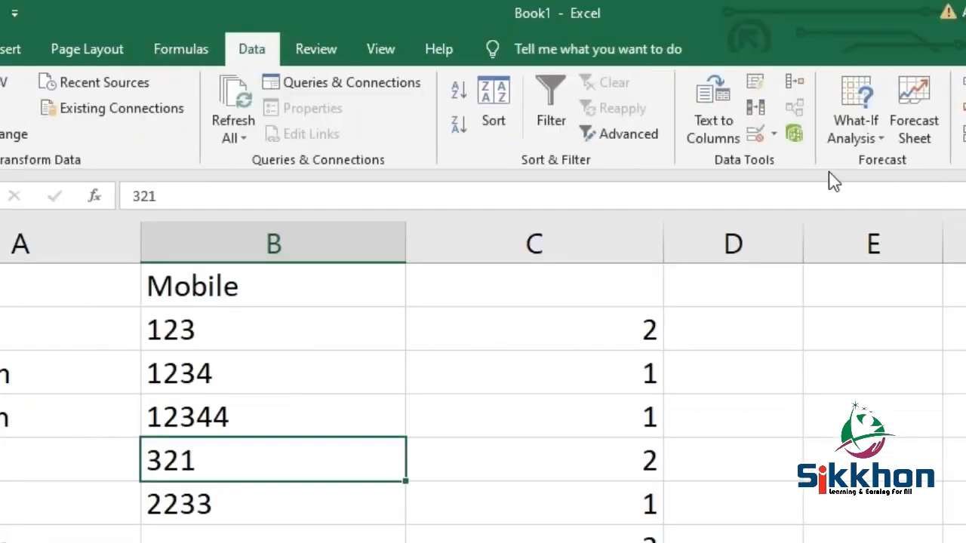
{"action": "left_click", "coordinate": [596, 328]}
{"action": "left_click", "coordinate": [309, 191]}
{"action": "left_click_drag", "start_coordinate": [309, 192], "coordinate": [129, 186]}
{"action": "right_click", "coordinate": [208, 187]}
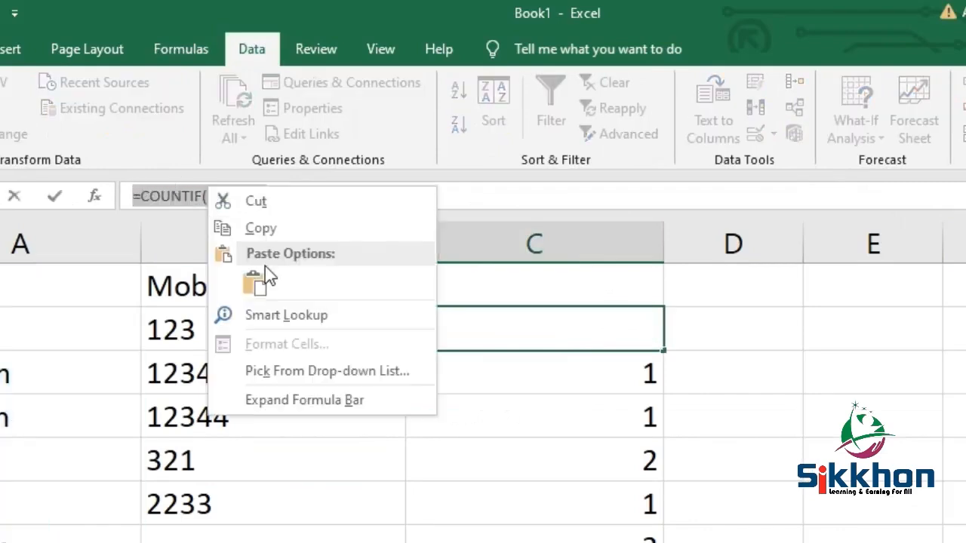
{"action": "left_click", "coordinate": [264, 221]}
{"action": "left_click", "coordinate": [411, 196]}
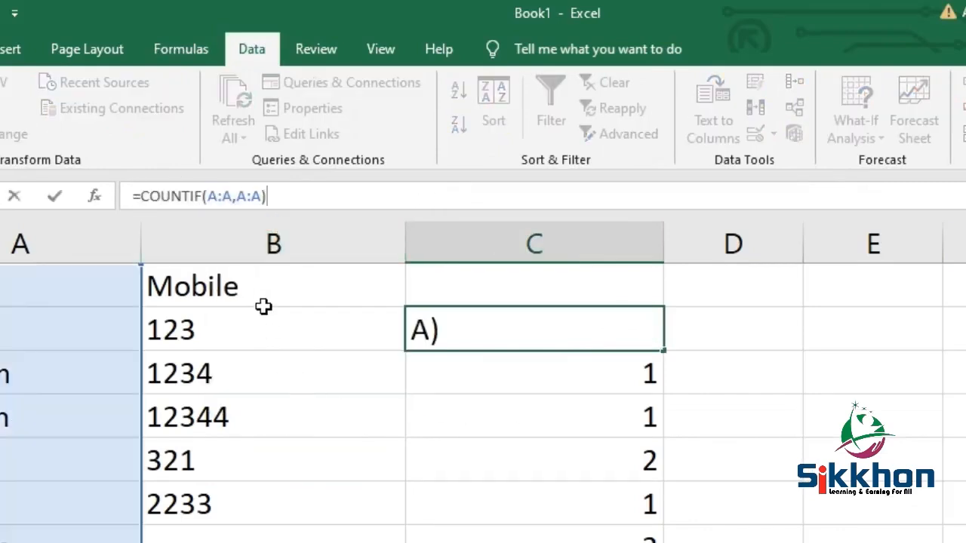
Open data validation for the entire Mobile column B and set the allowed criteria to Custom.
{"action": "left_click", "coordinate": [259, 243]}
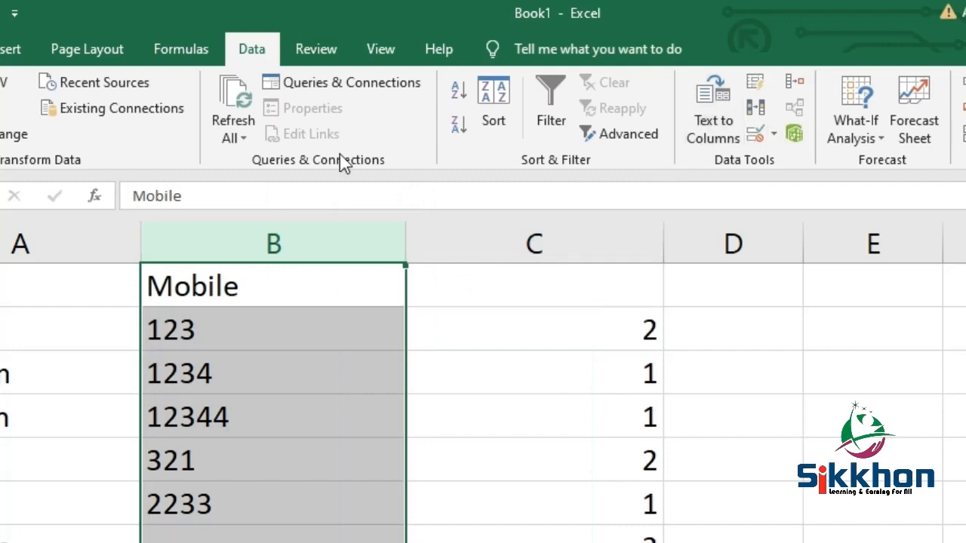
{"action": "left_click", "coordinate": [750, 130]}
{"action": "left_click_drag", "start_coordinate": [462, 268], "coordinate": [620, 282]}
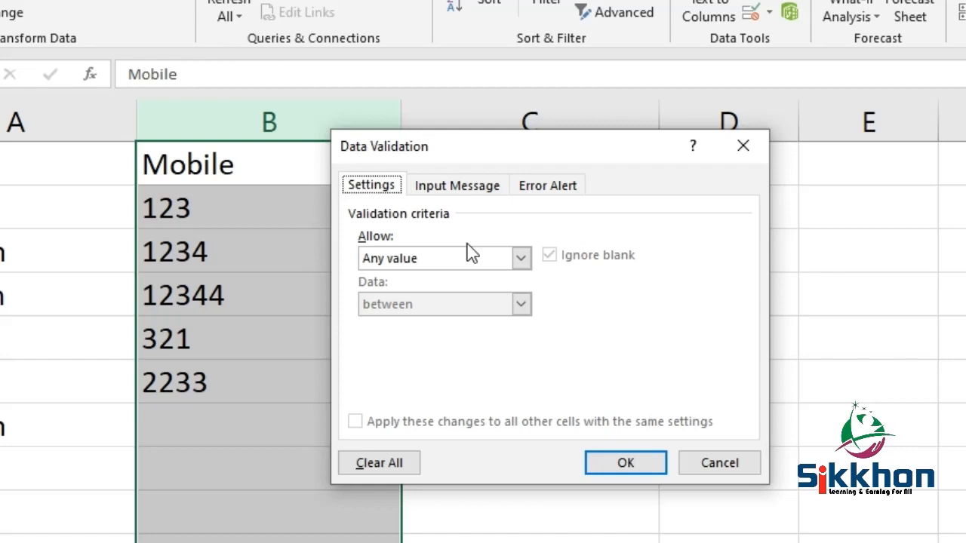
{"action": "left_click", "coordinate": [467, 262]}
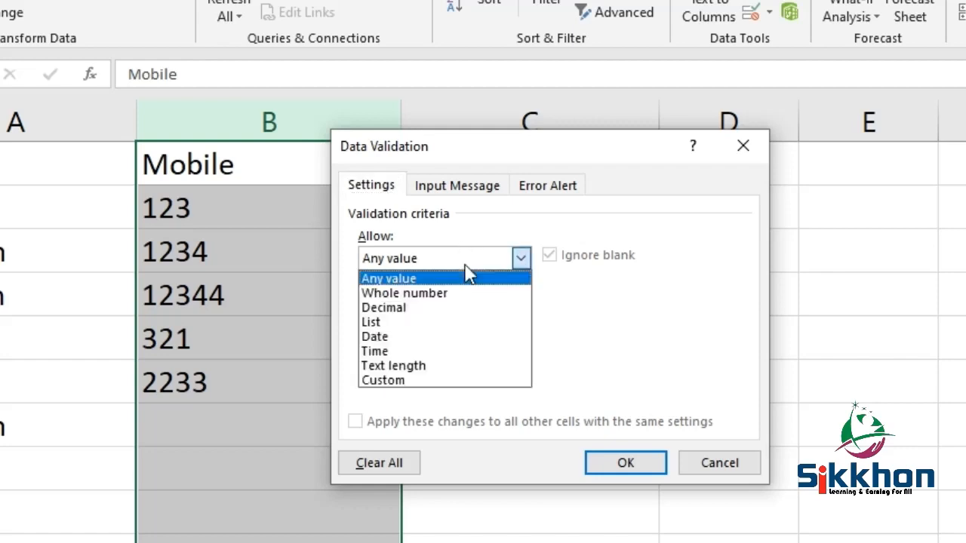
{"action": "left_click", "coordinate": [438, 380]}
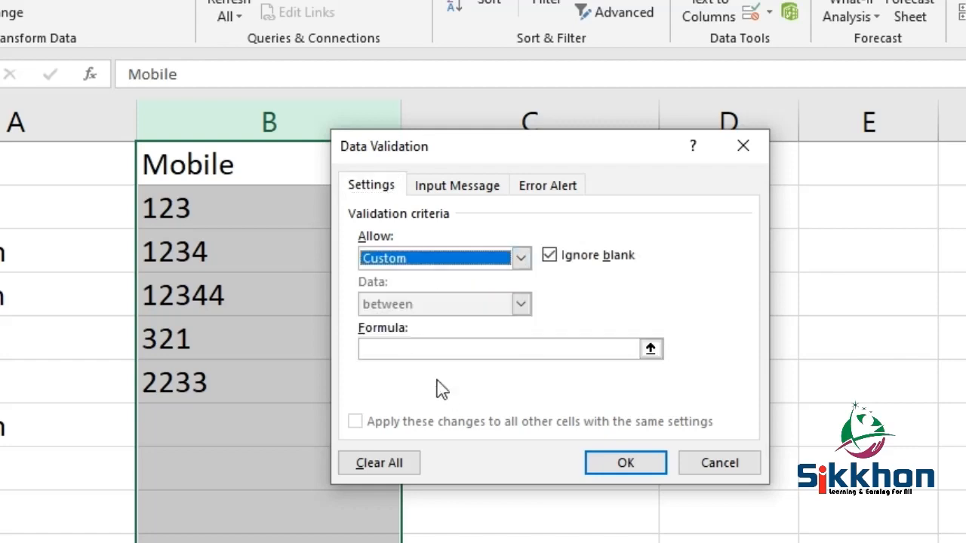
{"action": "left_click", "coordinate": [498, 260]}
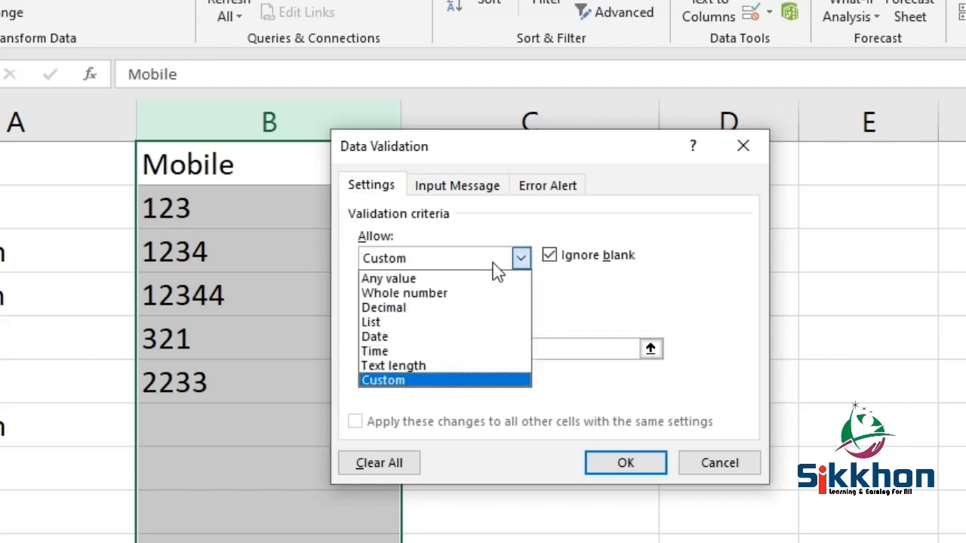
{"action": "left_click", "coordinate": [414, 382]}
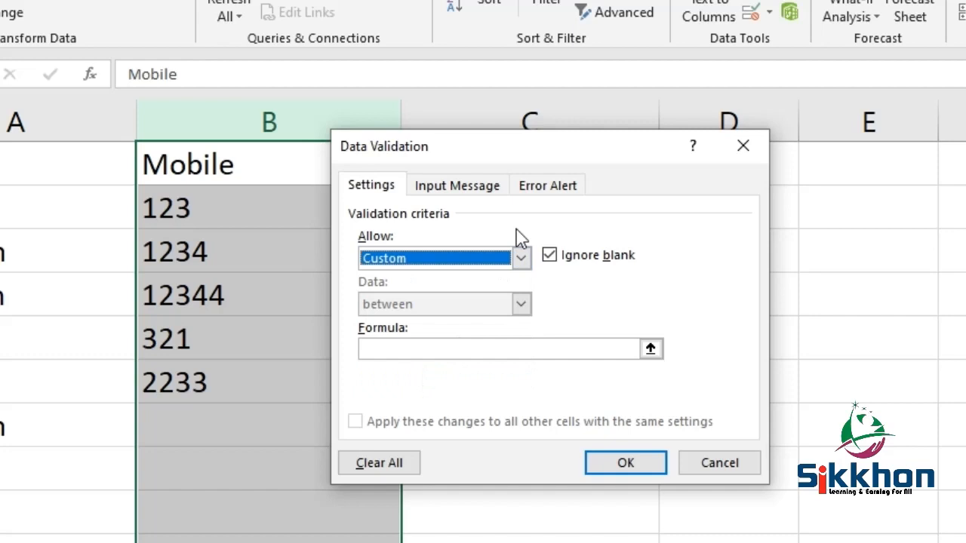
Paste the copied COUNTIF formula as the validation formula, change both of its ranges to B:B, and apply the rule.
{"action": "left_click", "coordinate": [375, 348]}
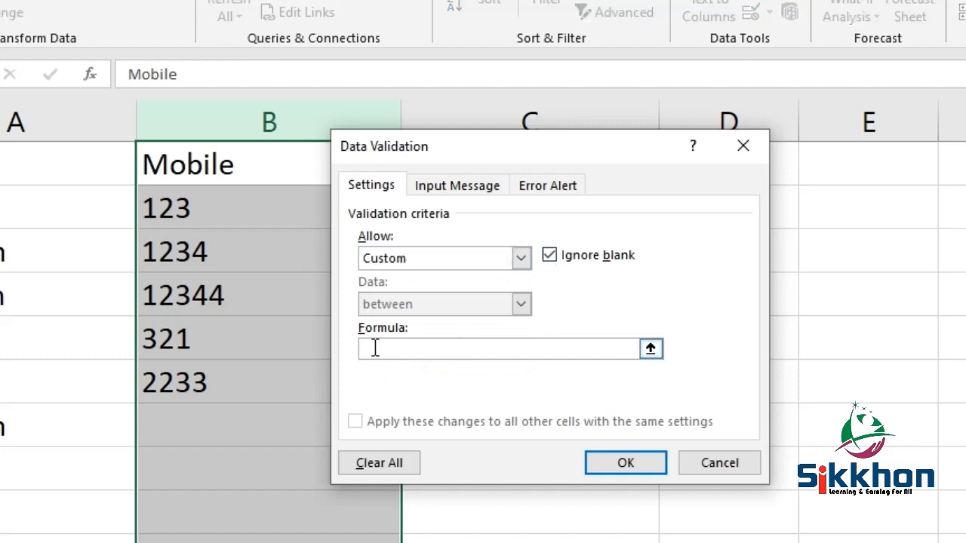
{"action": "key", "text": "ctrl+v"}
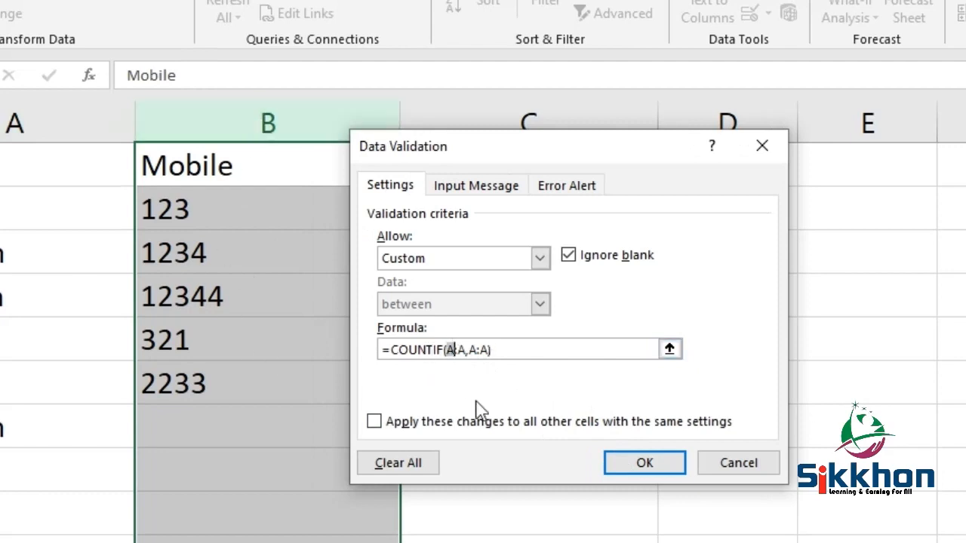
{"action": "key", "text": "BackSpace"}
{"action": "type", "text": "B:B,"}
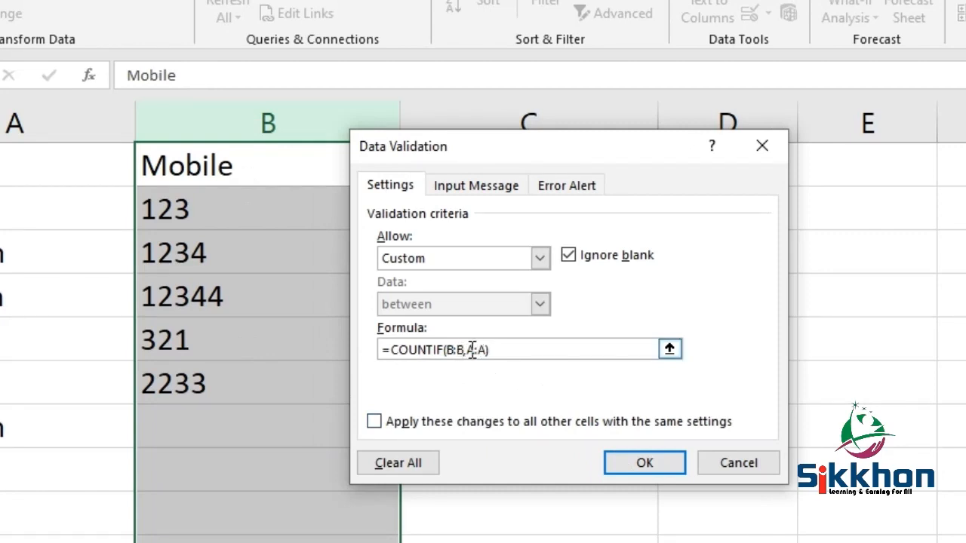
{"action": "type", "text": "B"}
{"action": "left_click", "coordinate": [653, 458]}
Test the validation rule by entering the mobile value from B2 again in cell B7, and discard the entry.
{"action": "left_click", "coordinate": [214, 446]}
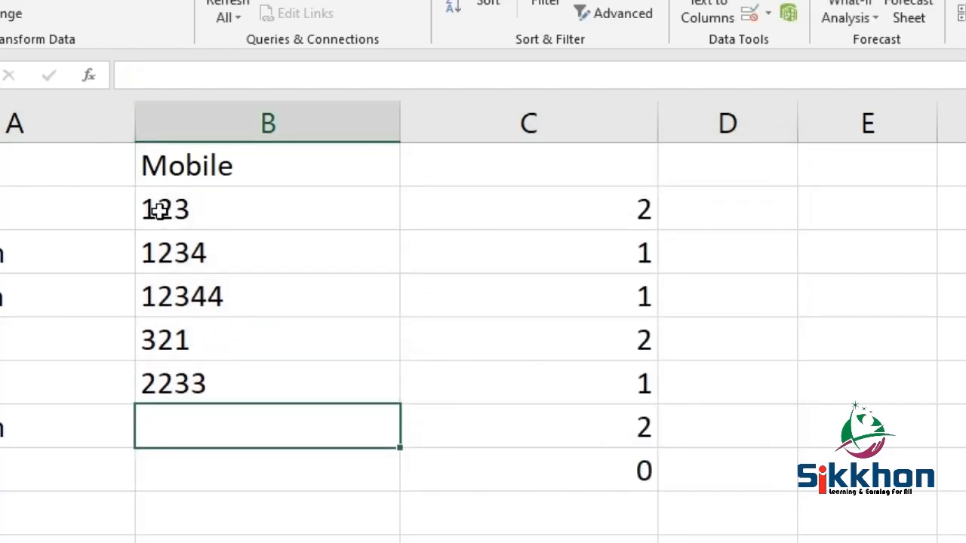
{"action": "left_click", "coordinate": [625, 133]}
{"action": "type", "text": "123"}
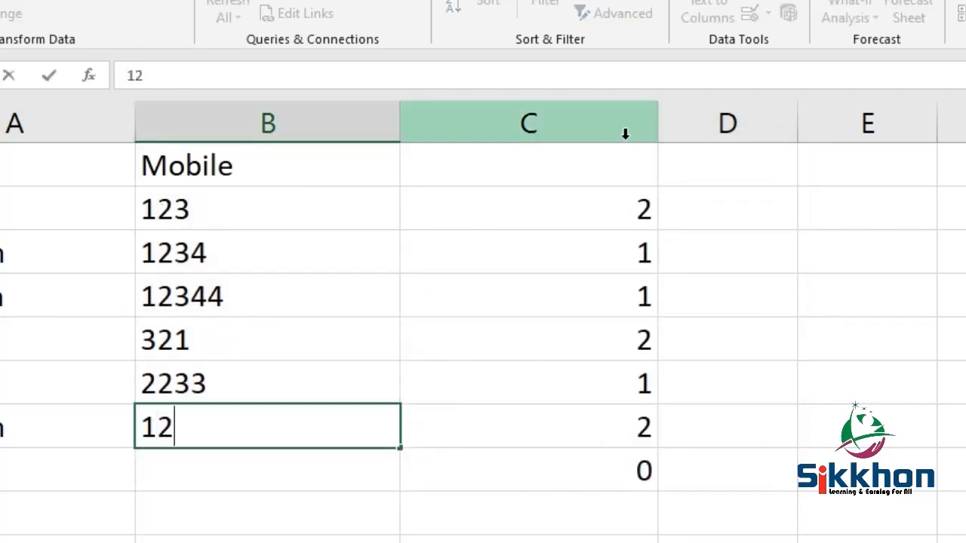
{"action": "key", "text": "Return"}
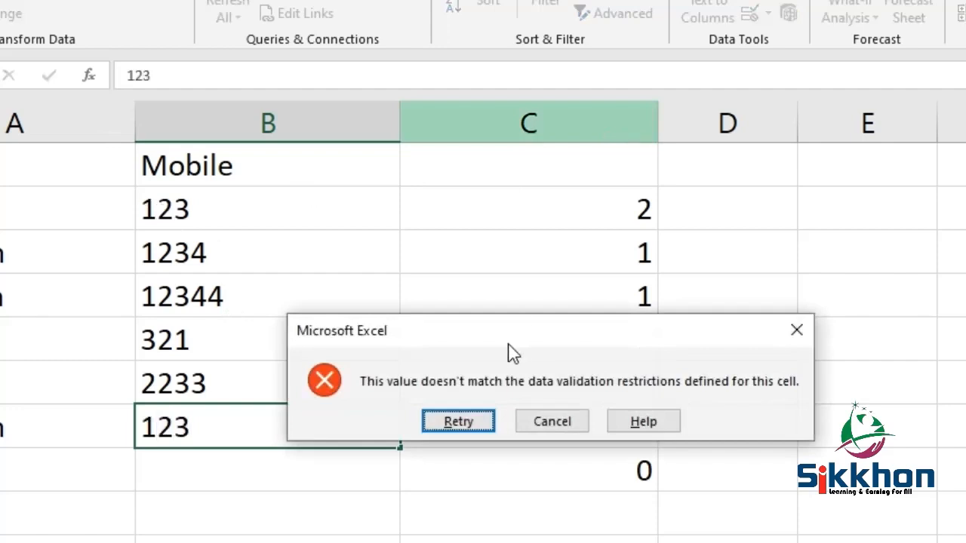
{"action": "left_click_drag", "start_coordinate": [511, 351], "coordinate": [460, 287]}
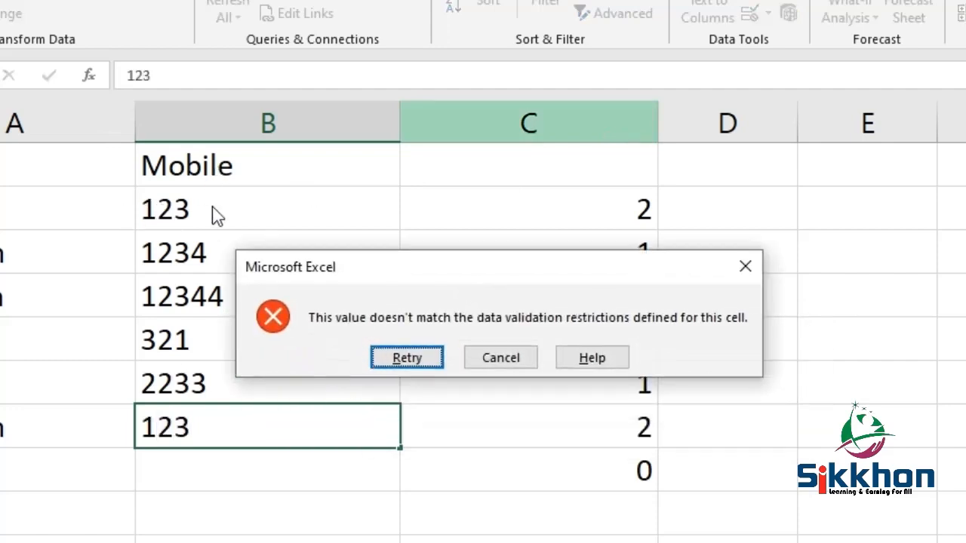
{"action": "left_click", "coordinate": [506, 359]}
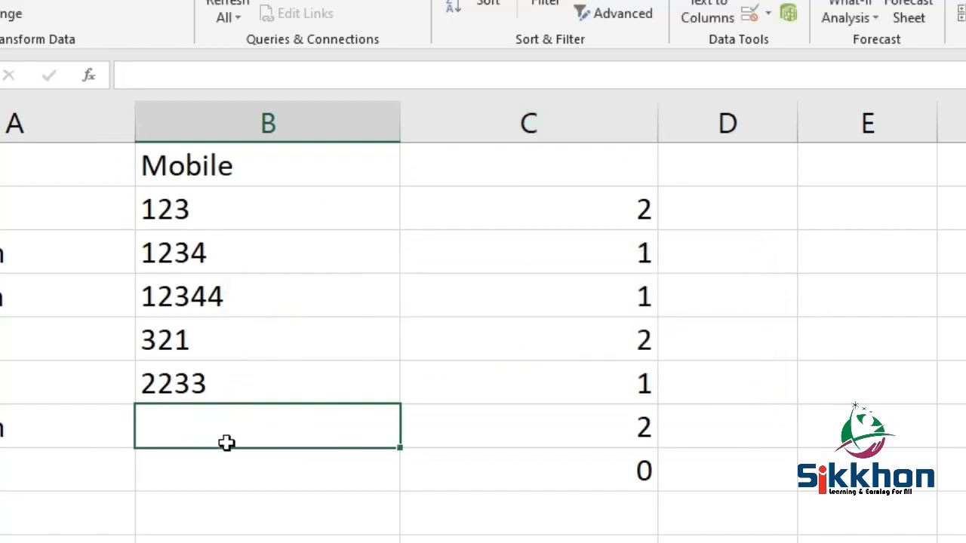
Enter a new, unlisted mobile value in B7, try the same value in B8, and discard the repeat in B8.
{"action": "type", "text": "1223"}
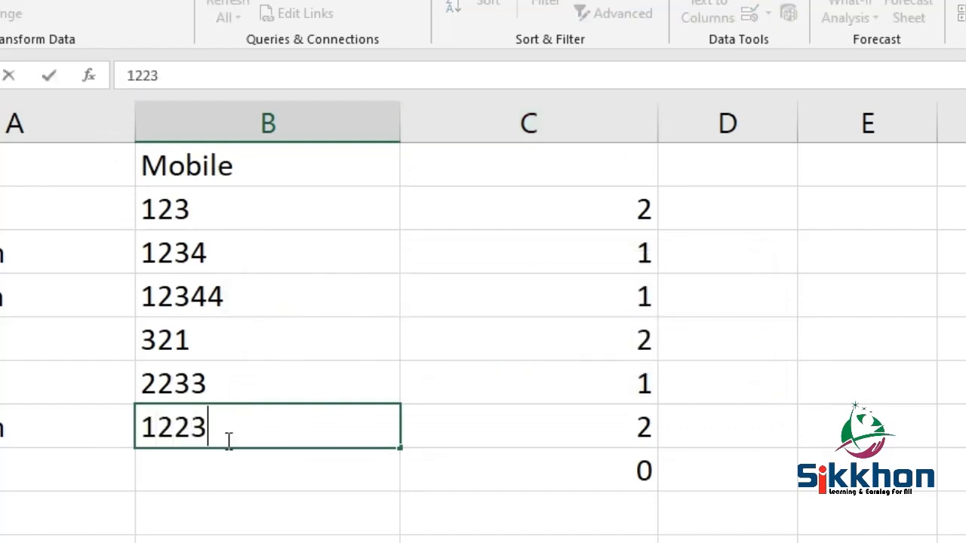
{"action": "key", "text": "Return"}
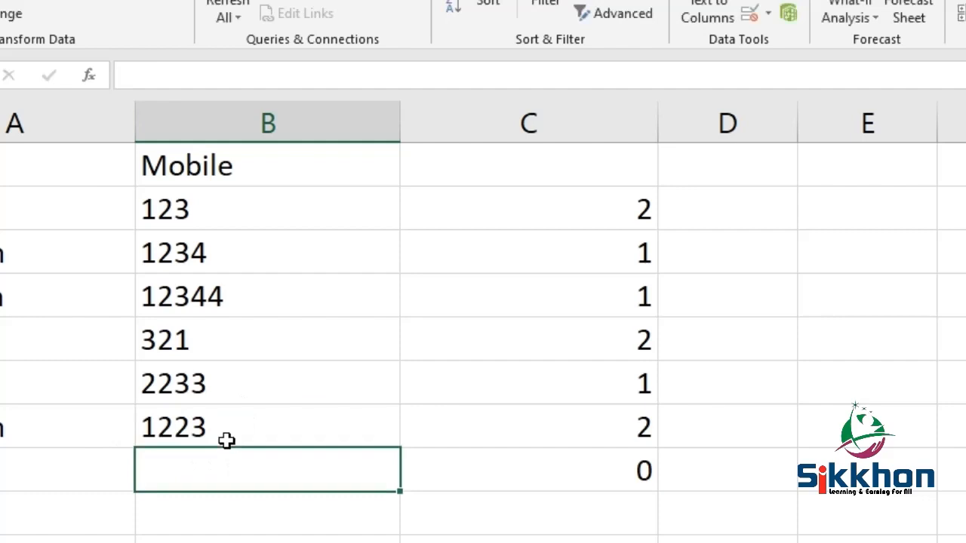
{"action": "type", "text": "1223"}
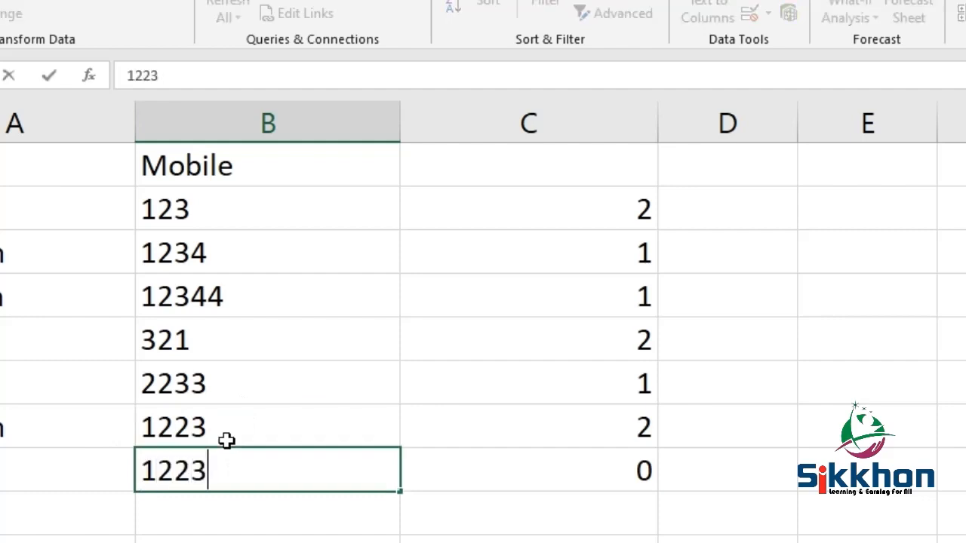
{"action": "key", "text": "Return"}
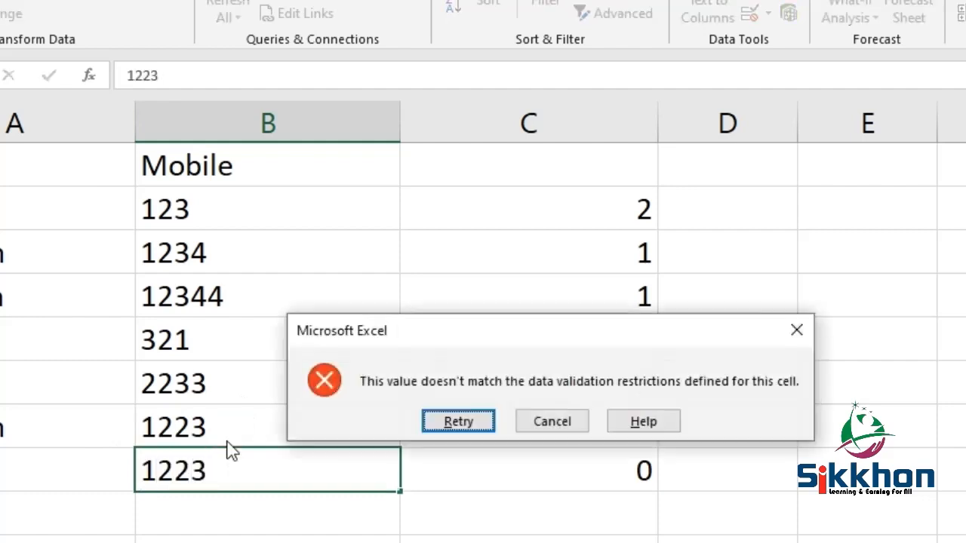
{"action": "left_click", "coordinate": [541, 426]}
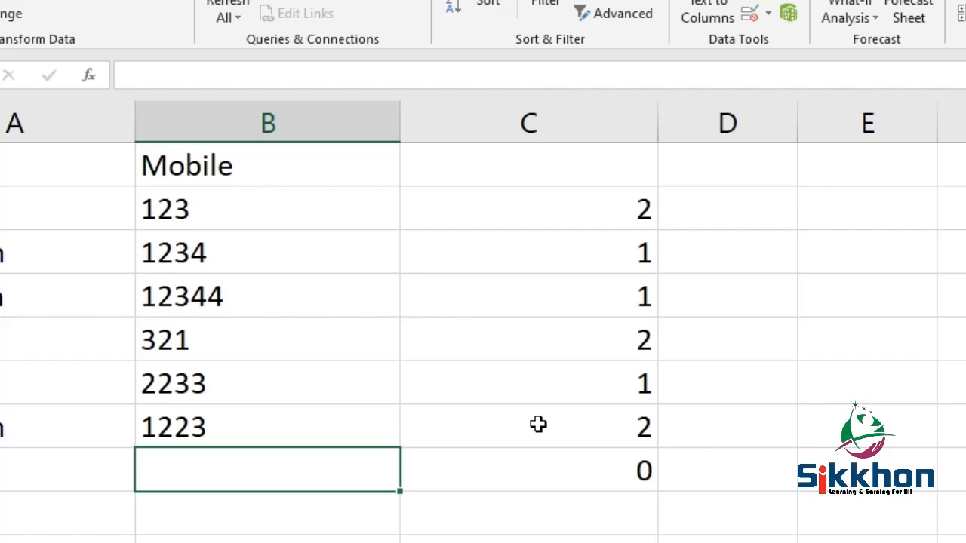
Switch to Chrome, open sikkhon.com and look over its home page.
{"action": "type", "text": "sik"}
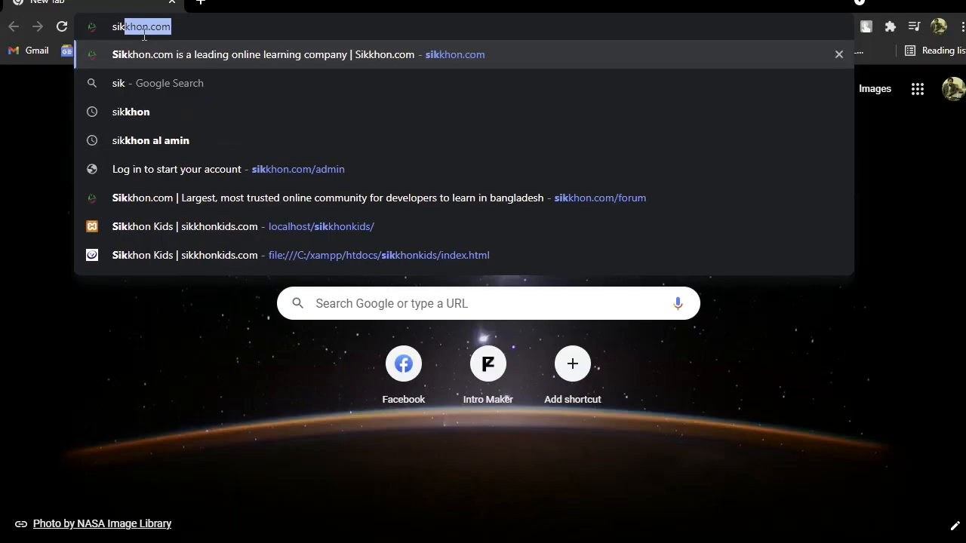
{"action": "key", "text": "Return"}
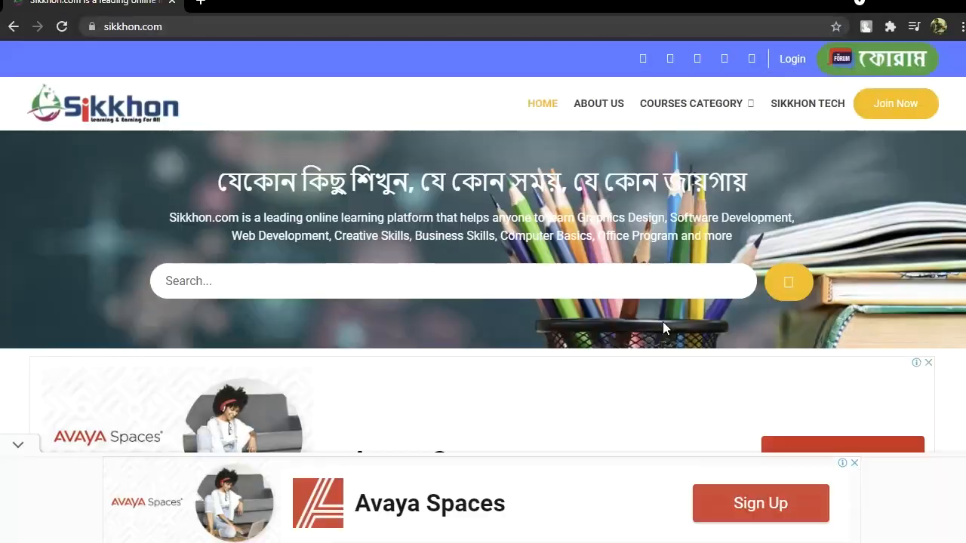
{"action": "scroll", "coordinate": [788, 167], "scroll_direction": "down", "scroll_amount": 3}
{"action": "scroll", "coordinate": [774, 186], "scroll_direction": "up", "scroll_amount": 3}
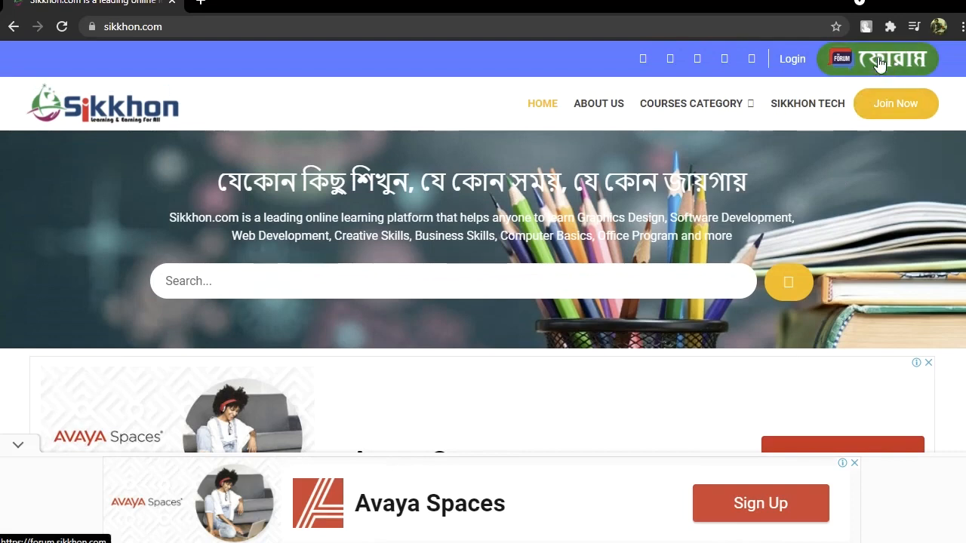
Open the Sikkhon forum from the website and browse its list of top 10 questions.
{"action": "left_click", "coordinate": [868, 66]}
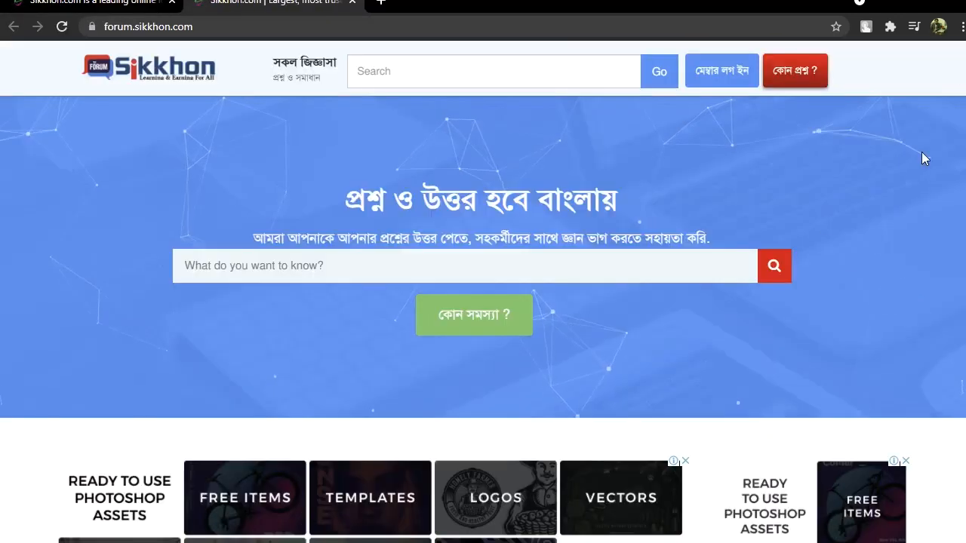
{"action": "scroll", "coordinate": [944, 187], "scroll_direction": "down", "scroll_amount": 7}
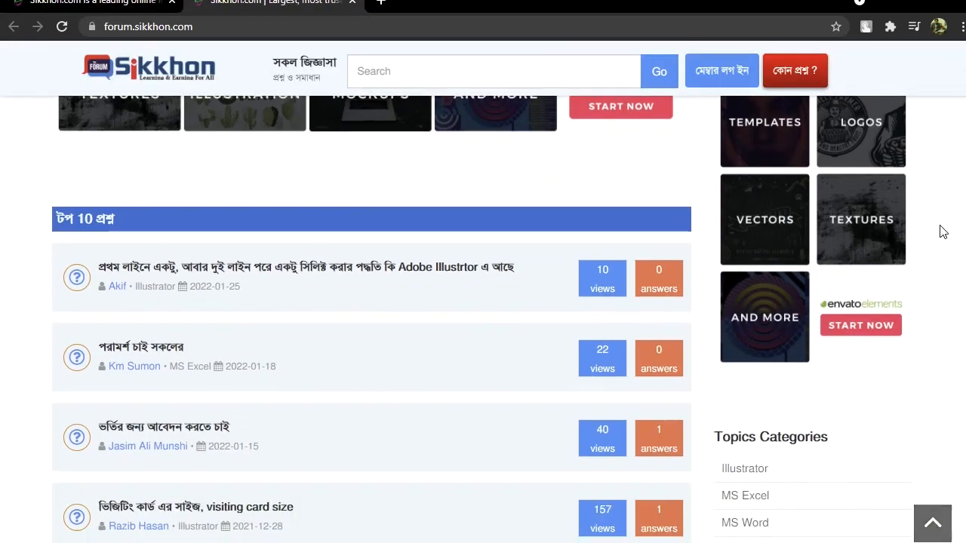
{"action": "scroll", "coordinate": [950, 280], "scroll_direction": "down", "scroll_amount": 3}
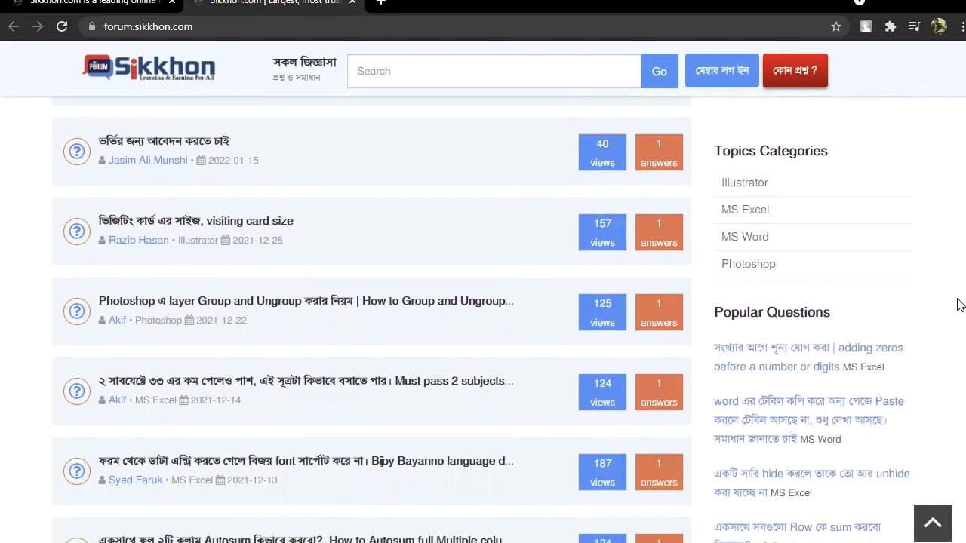
Open the forum question about visiting card size, dismiss the advertisement, and look through the question page.
{"action": "left_click", "coordinate": [168, 218]}
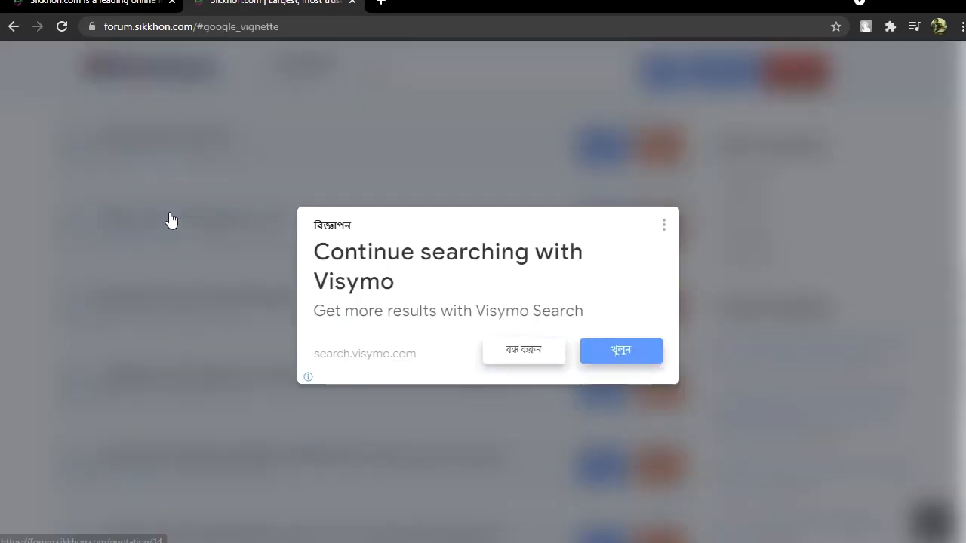
{"action": "left_click", "coordinate": [528, 349]}
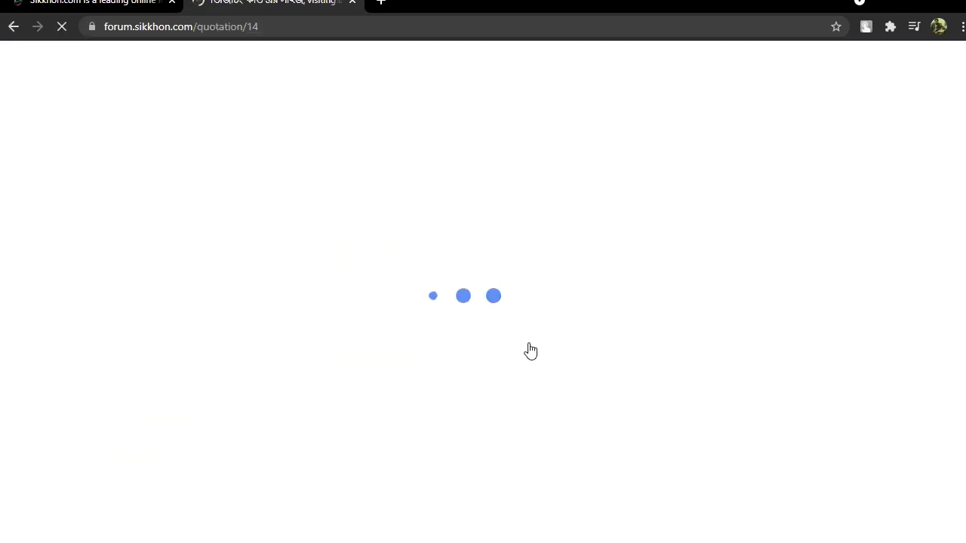
{"action": "scroll", "coordinate": [955, 324], "scroll_direction": "down", "scroll_amount": 5}
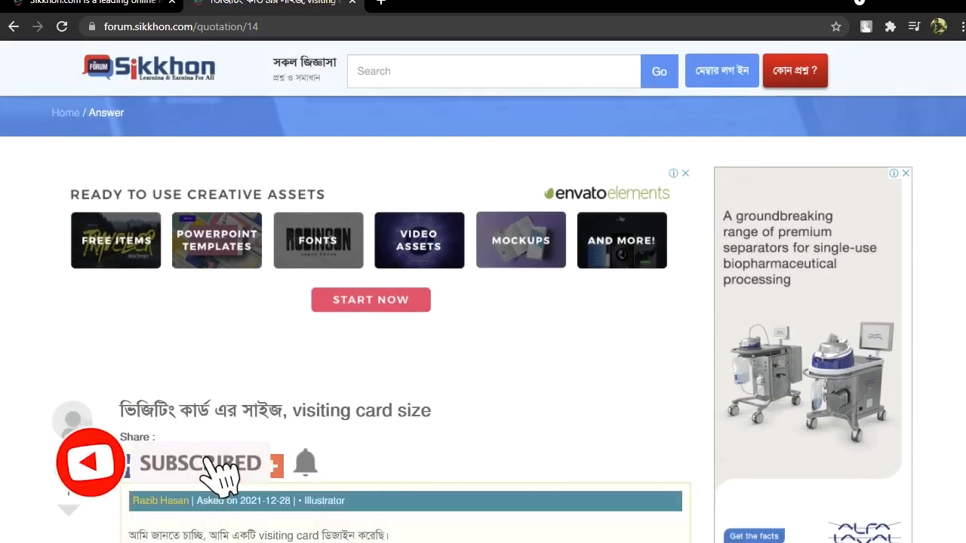
{"action": "scroll", "coordinate": [955, 347], "scroll_direction": "down", "scroll_amount": 2}
{"action": "scroll", "coordinate": [952, 301], "scroll_direction": "up", "scroll_amount": 8}
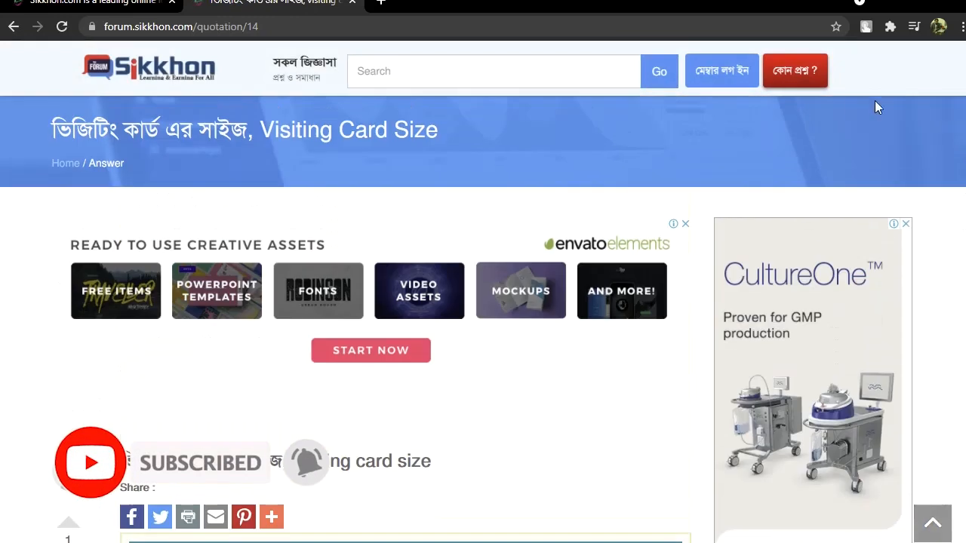